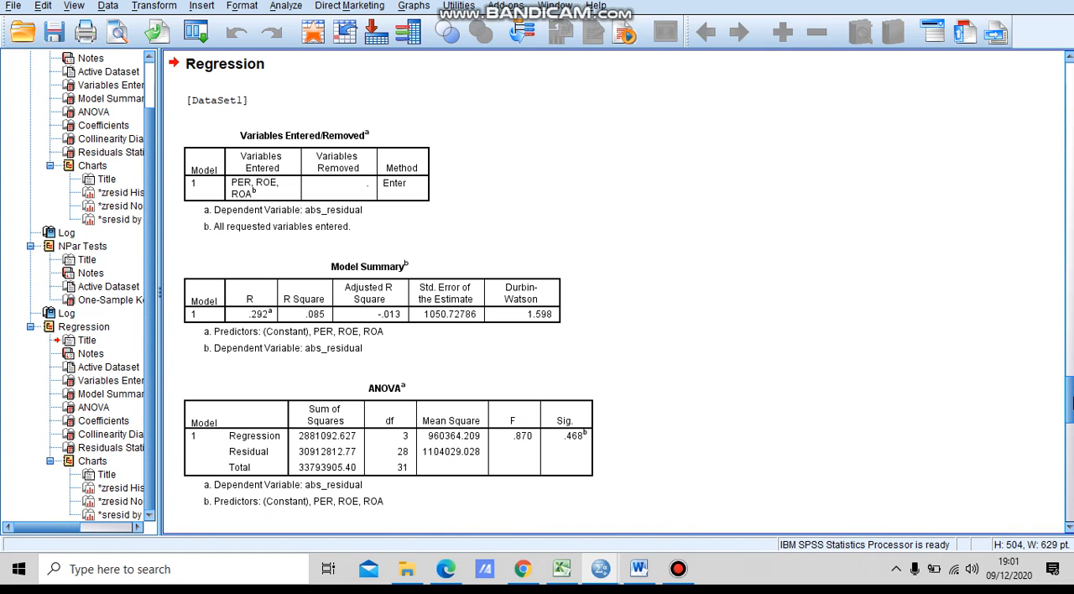
# Step: Copy the abs_residual regression's Coefficients table from SPSS into the Word document asumsi klasik, below the Glejser test paragraph
pyautogui.moveTo(1070, 401); pyautogui.dragTo(1071, 430)
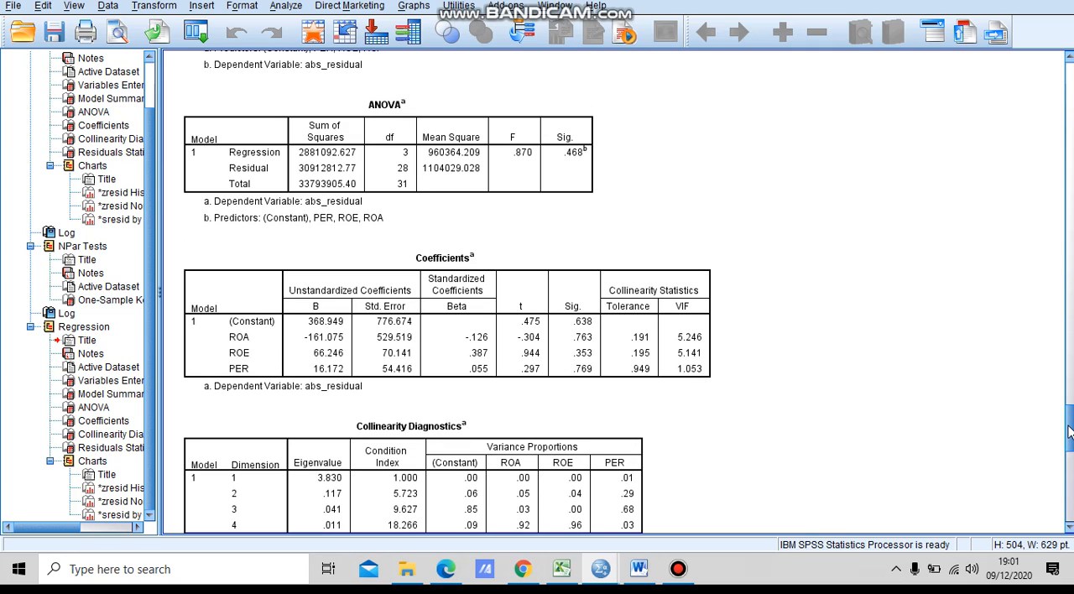
pyautogui.click(541, 321)
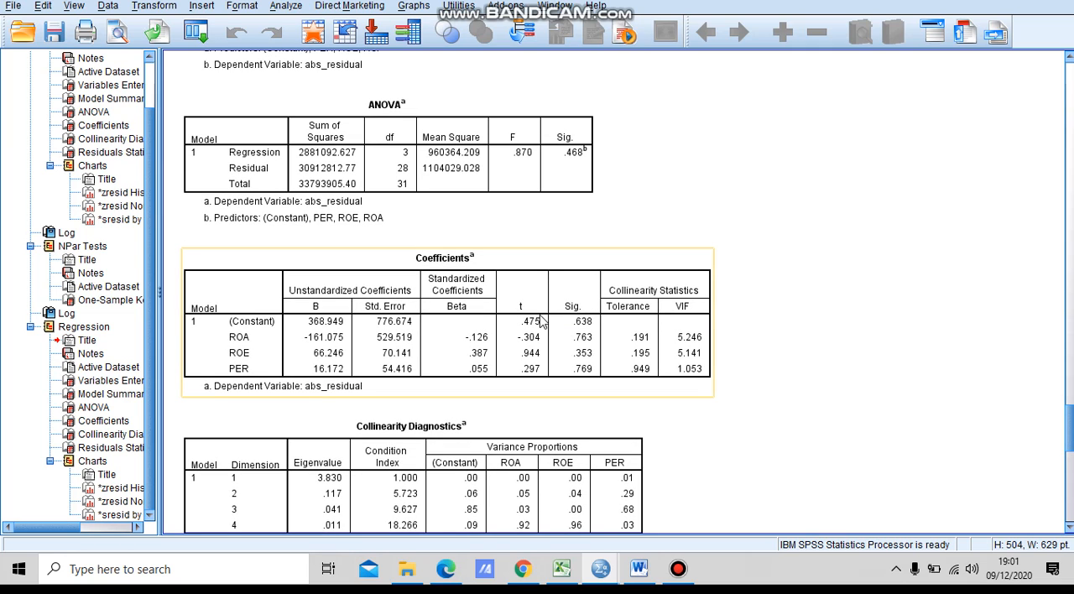
pyautogui.click(553, 282)
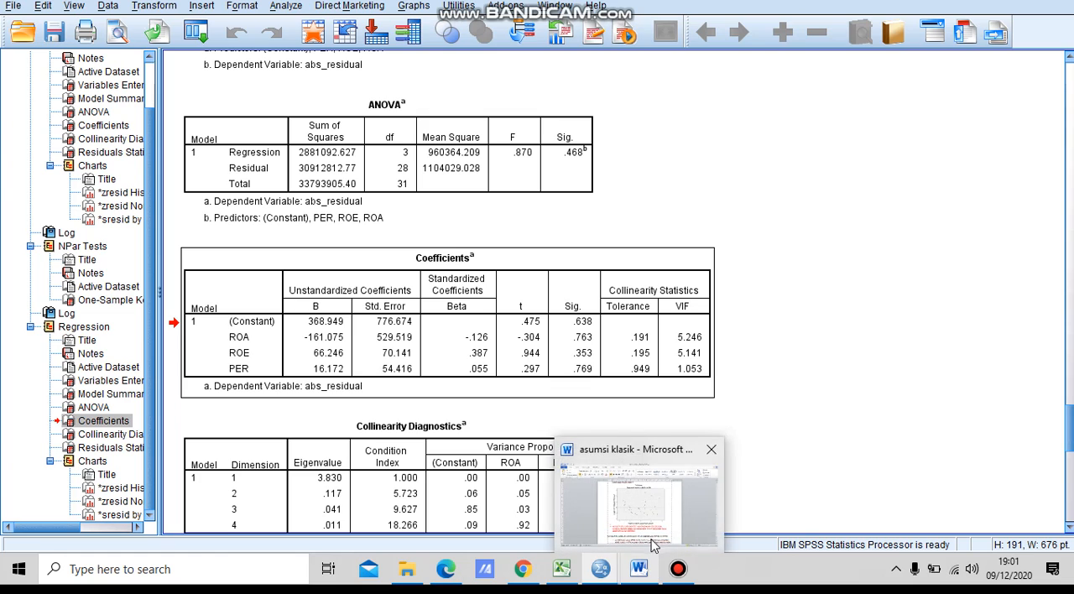
pyautogui.click(652, 544)
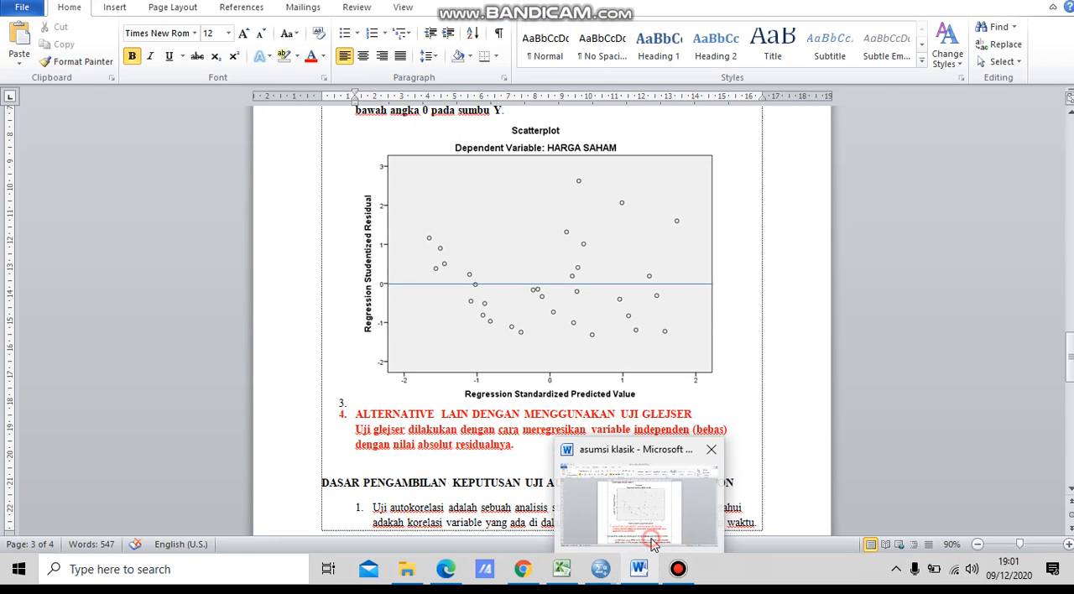
pyautogui.click(530, 460)
pyautogui.press('Return')
pyautogui.hotkey('ctrl', 'v')
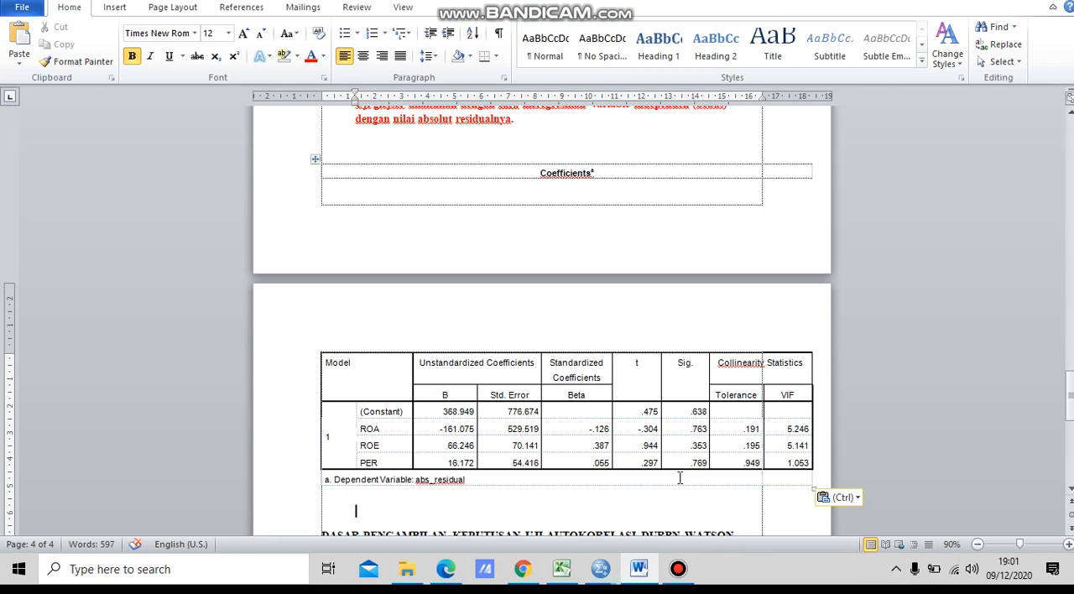
# Step: Frame the Sig. column of the pasted table with an unfilled rectangle about 5.46 cm high and 2.57 cm wide
pyautogui.click(119, 8)
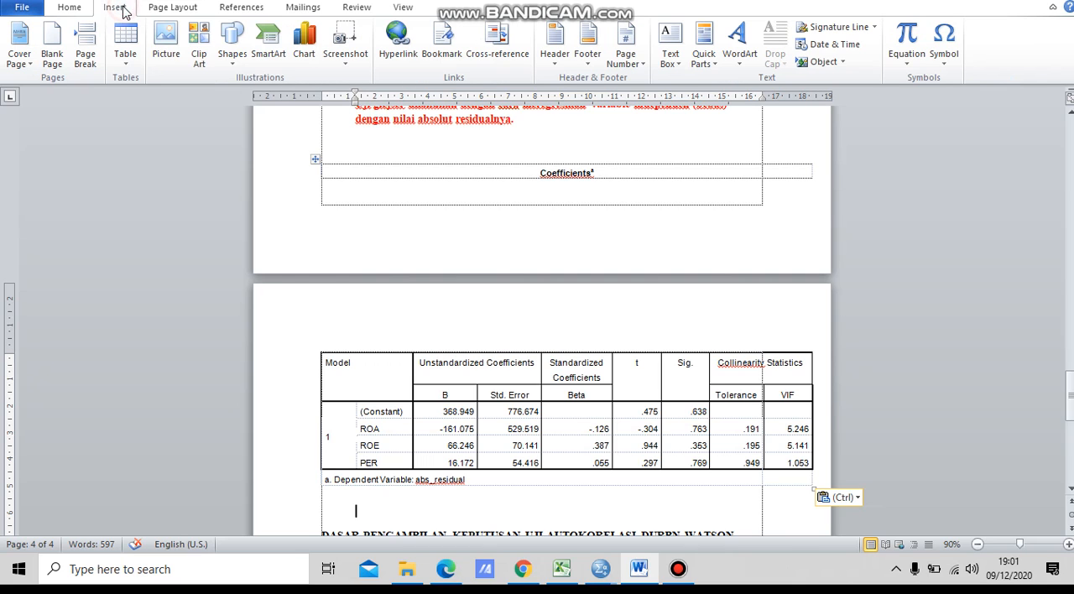
pyautogui.click(231, 42)
pyautogui.click(273, 94)
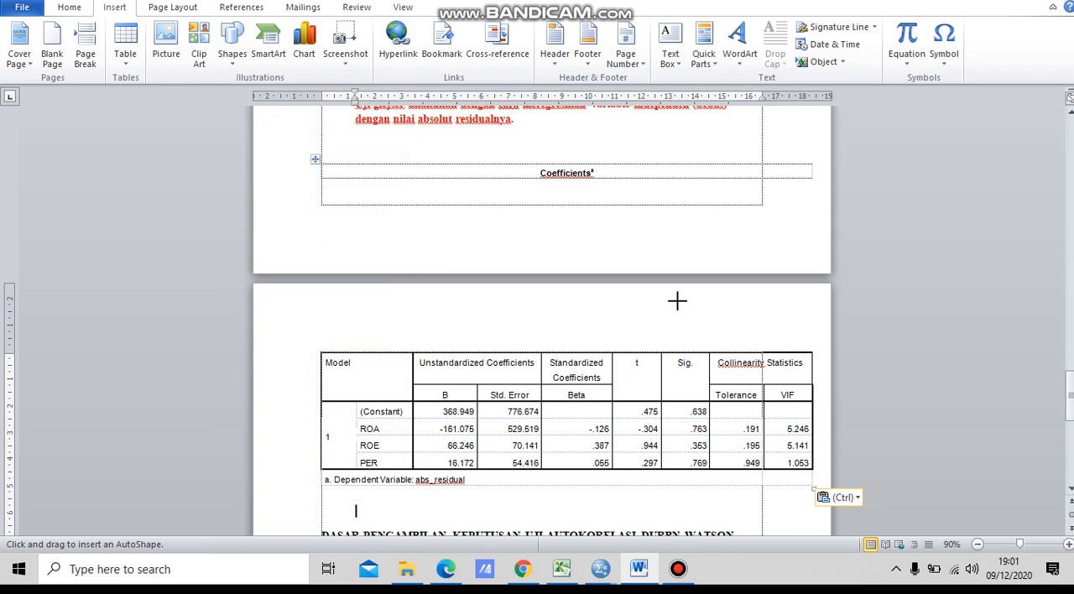
pyautogui.moveTo(648, 334)
pyautogui.mouseDown()
pyautogui.moveTo(701, 378)
pyautogui.moveTo(774, 490)
pyautogui.moveTo(718, 482)
pyautogui.mouseUp()
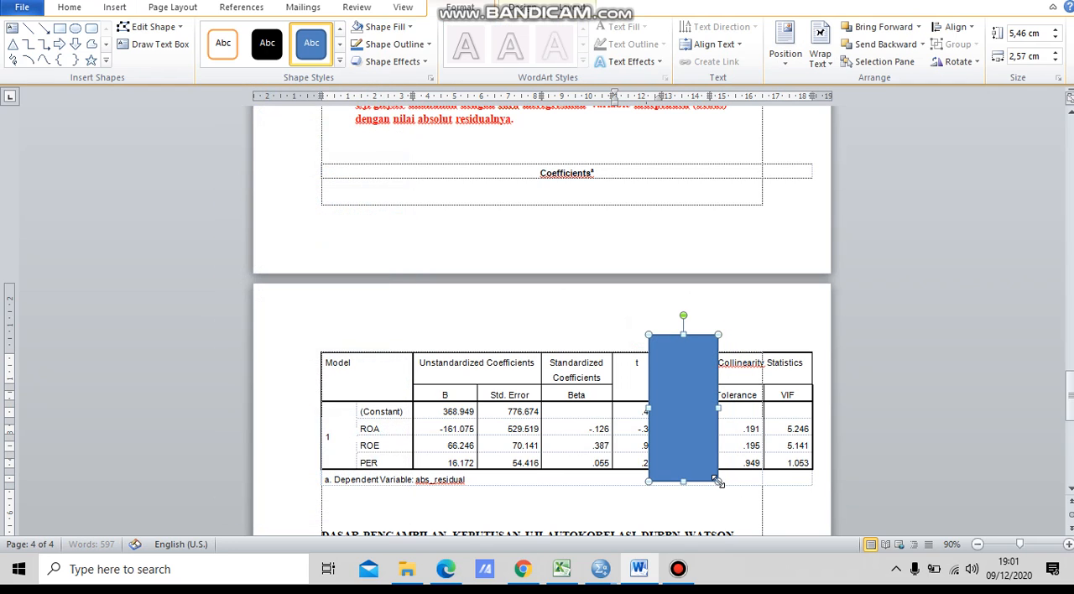
pyautogui.click(379, 26)
pyautogui.click(388, 159)
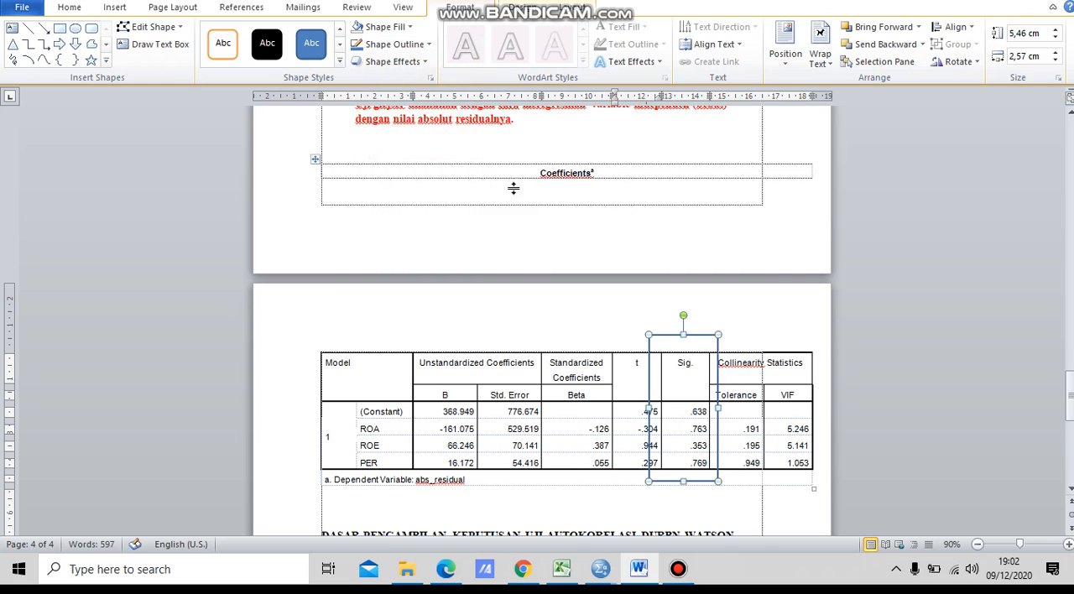
pyautogui.click(791, 382)
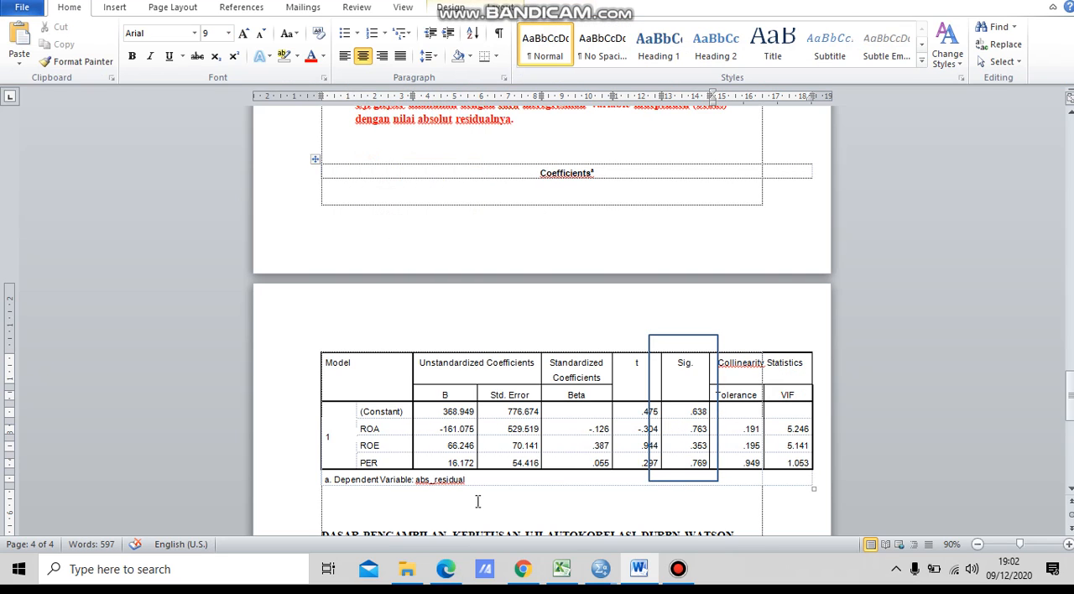
# Step: Write "Syaratnya bebas heteroskedastisitas dengan uji glejer adalah nilai sig spss > 0,05" directly below the Coefficients table
pyautogui.click(475, 498)
pyautogui.write('Syaratnya e')
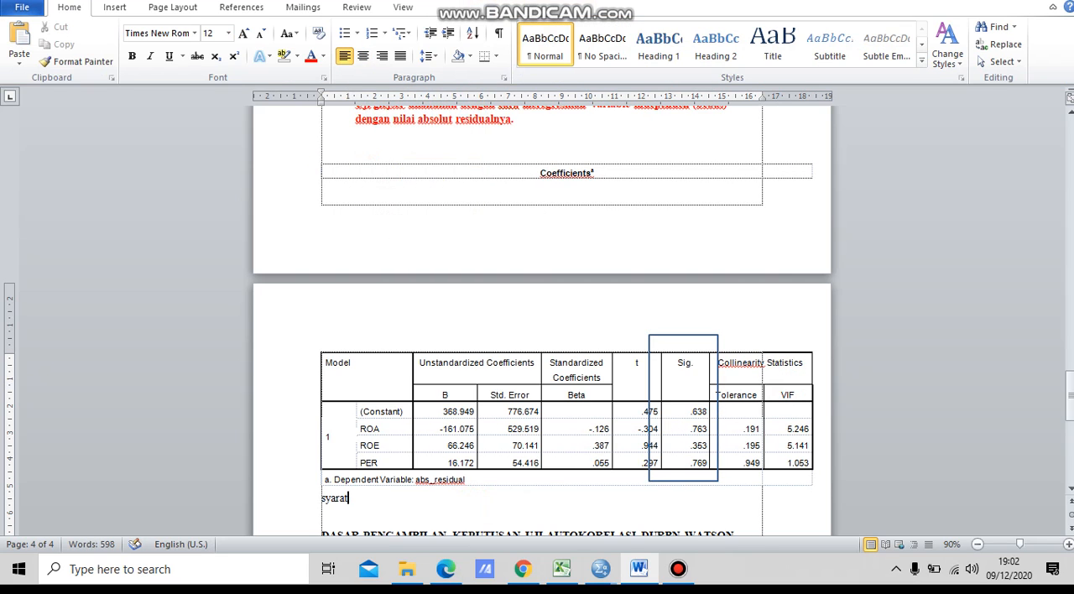
pyautogui.press('BackSpace')
pyautogui.write('be')
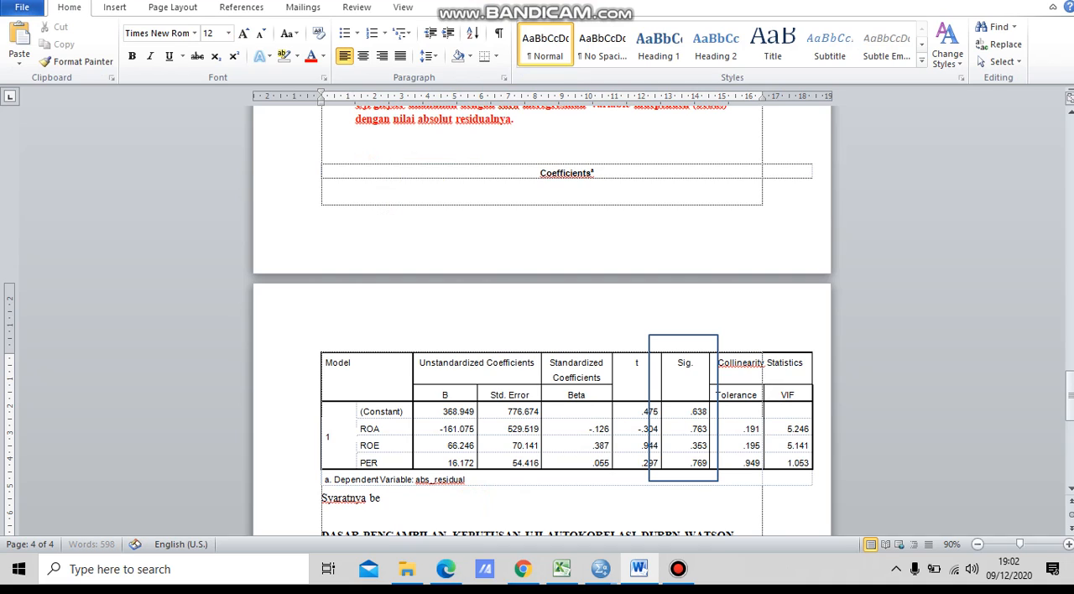
pyautogui.write('bas heteroskedastisitas  dengan u')
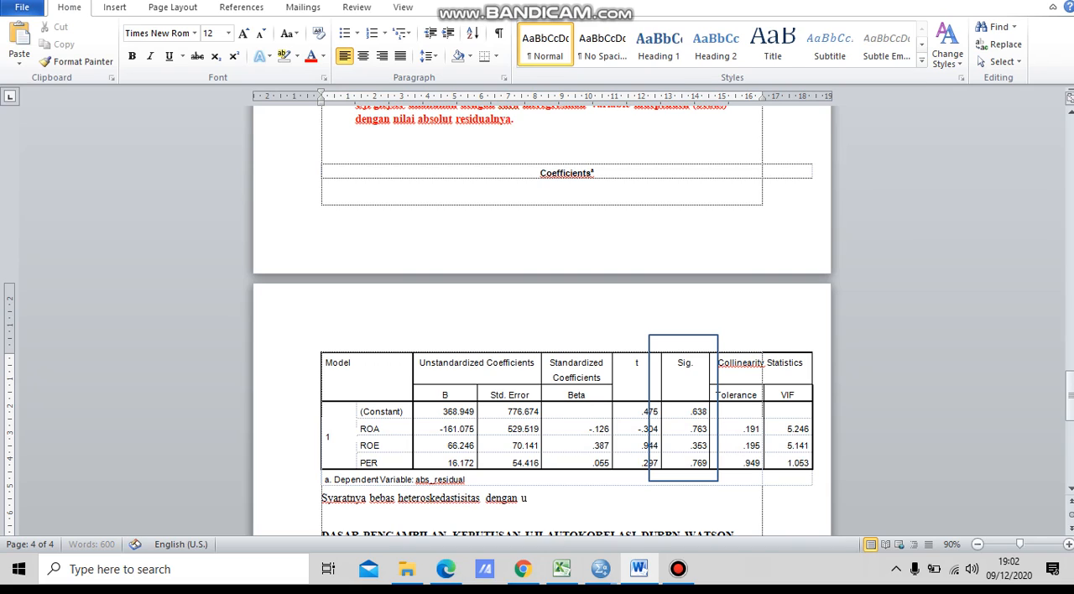
pyautogui.write('ji glejer adalah nilai sig')
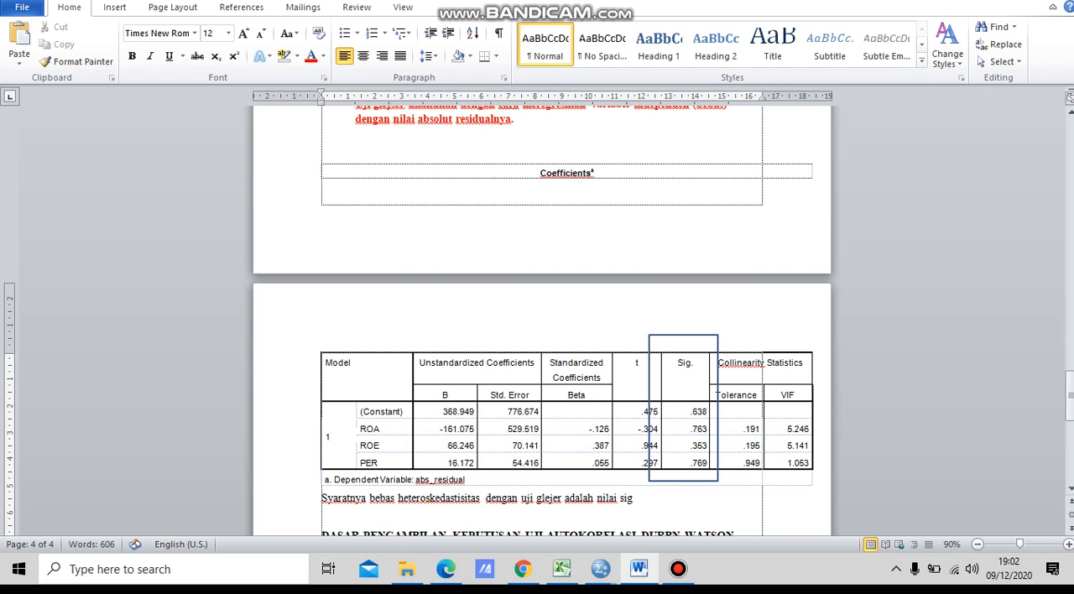
pyautogui.write(' spss > 0,05 \\')
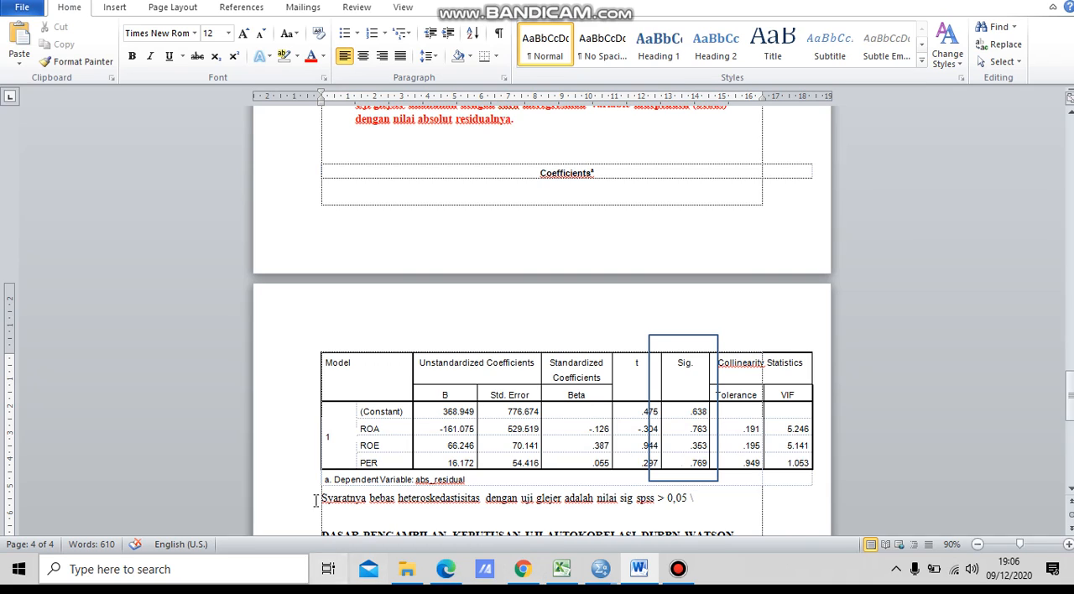
# Step: Correct "DURBN" to "DURBIN" in the autocorrelation test heading
pyautogui.moveTo(1069, 395); pyautogui.dragTo(1071, 431)
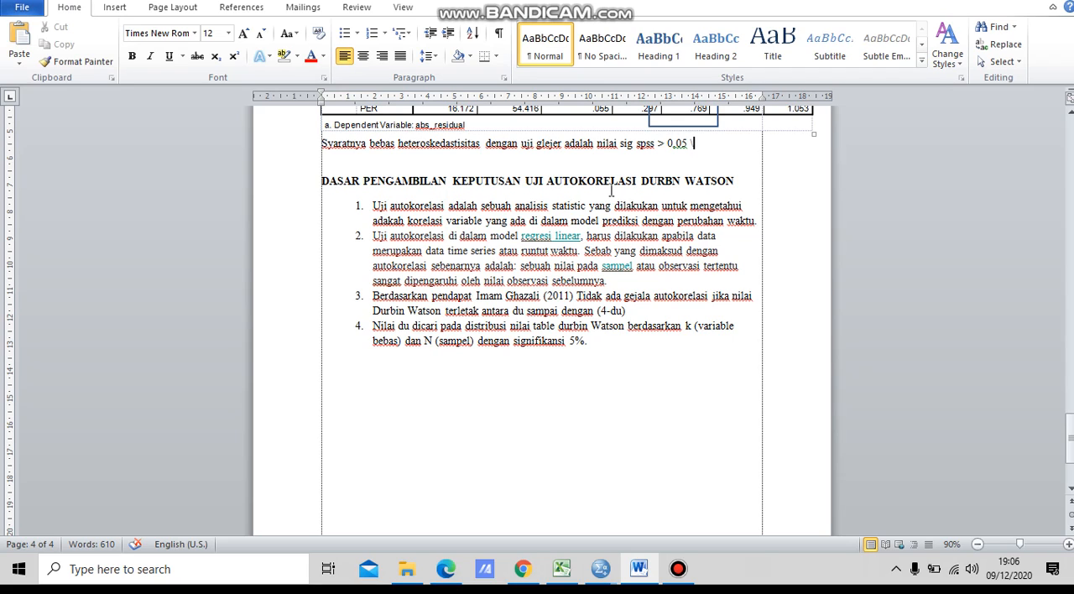
pyautogui.click(673, 180)
pyautogui.write('I')
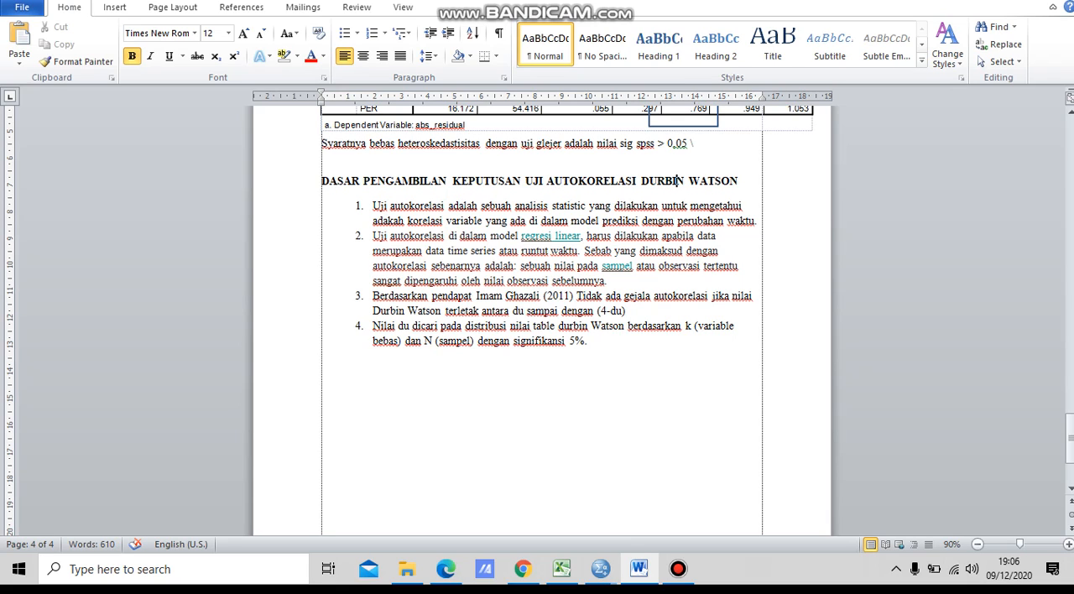
pyautogui.click(612, 206)
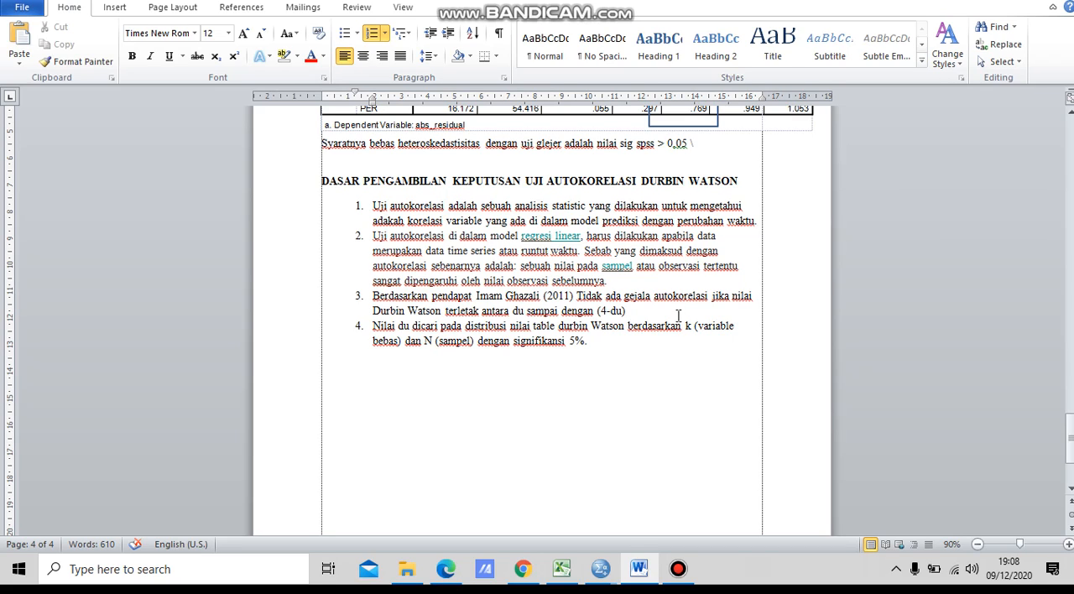
# Step: Make the phrase "du sampai dengan (4-du)" bold in item 3 of the autocorrelation list
pyautogui.click(512, 312)
pyautogui.moveTo(512, 311); pyautogui.dragTo(629, 311)
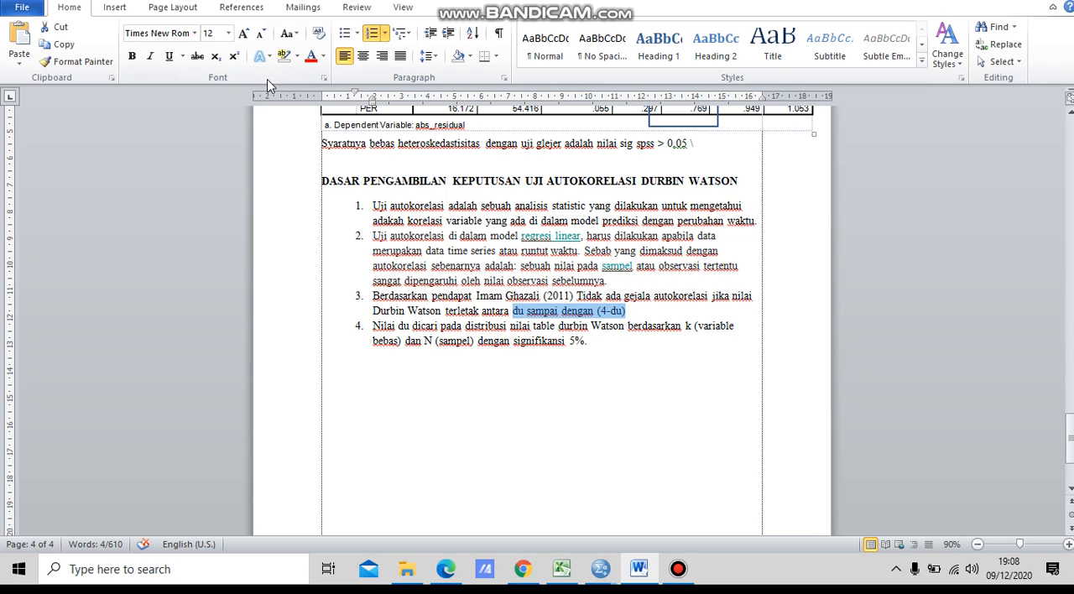
pyautogui.click(132, 56)
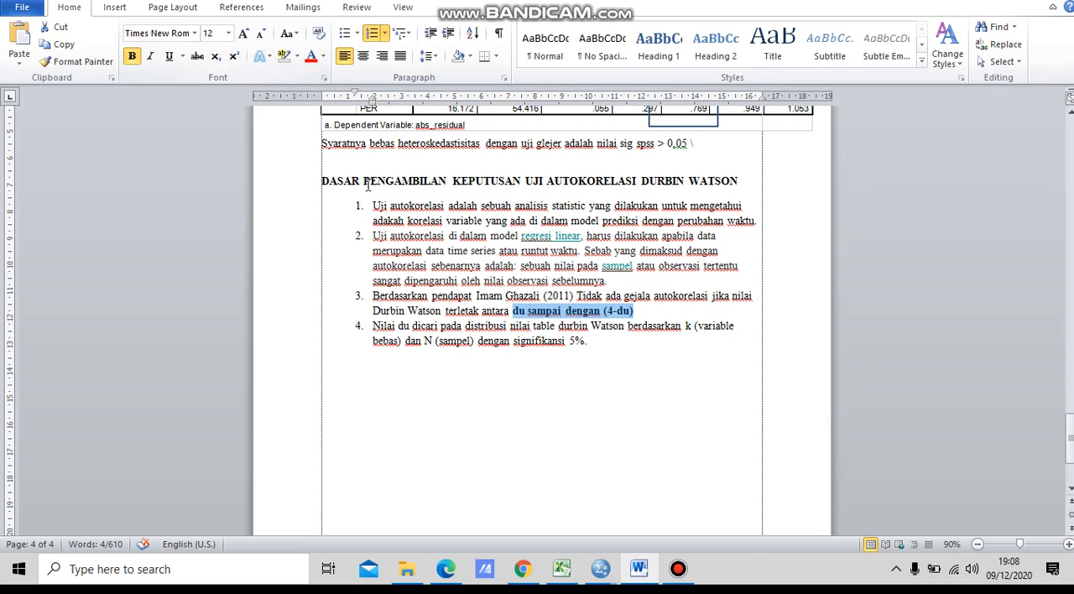
pyautogui.click(576, 326)
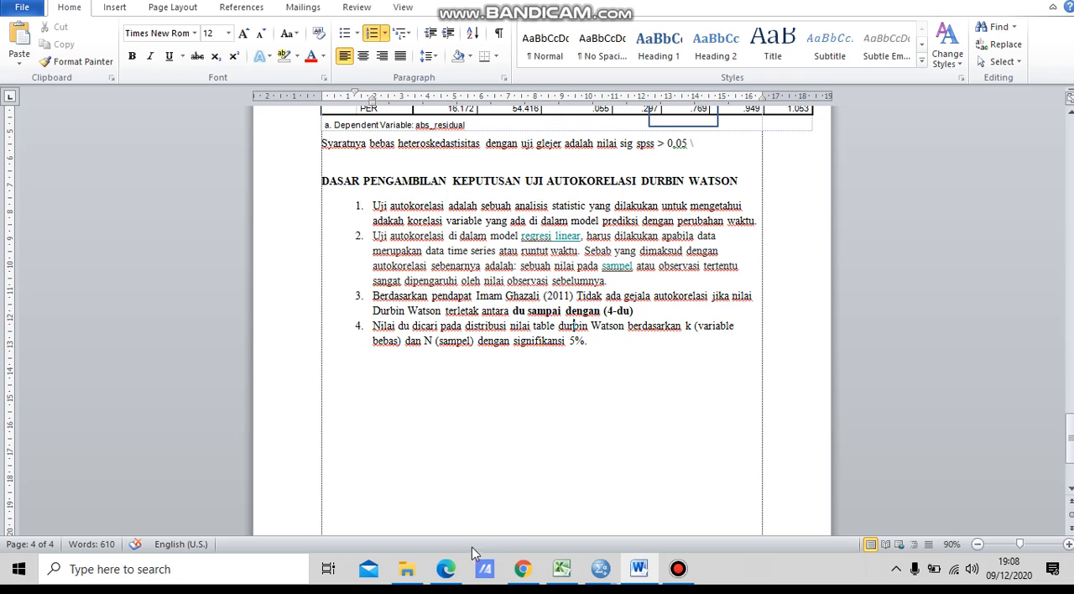
# Step: Switch to the tabel-dw.pdf document in Edge, find the dU value for n = 32 and k = 3, and return to Word
pyautogui.click(448, 570)
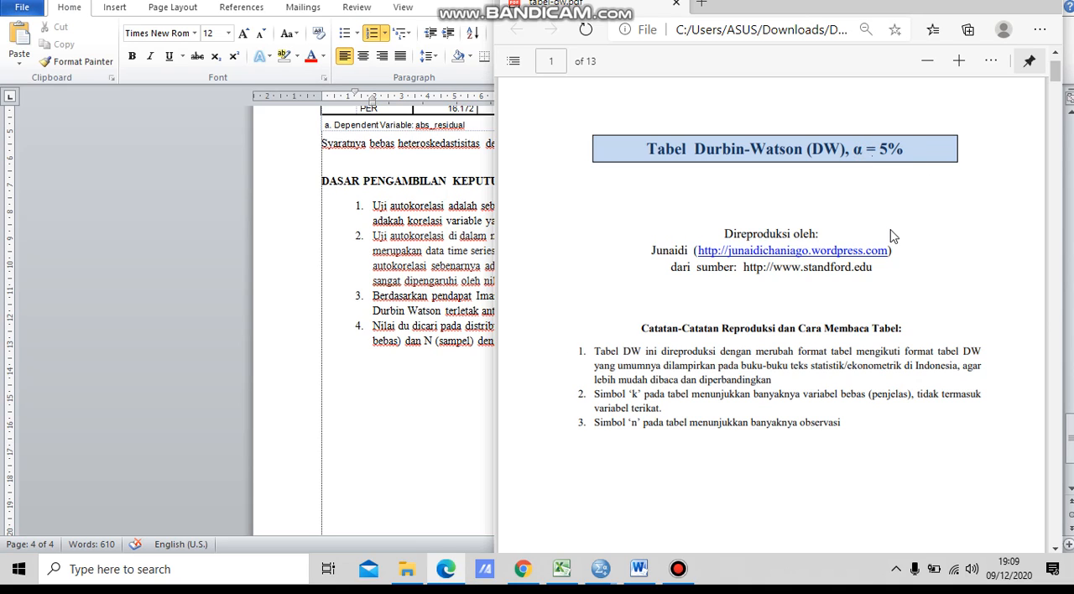
pyautogui.scroll(-1, 893, 236)
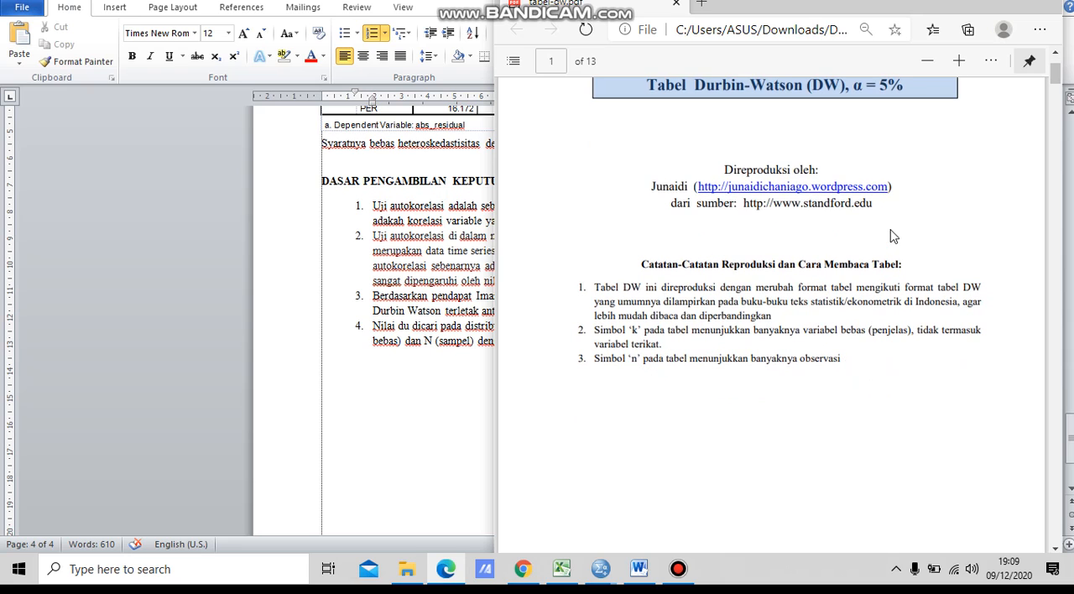
pyautogui.scroll(-2, 893, 236)
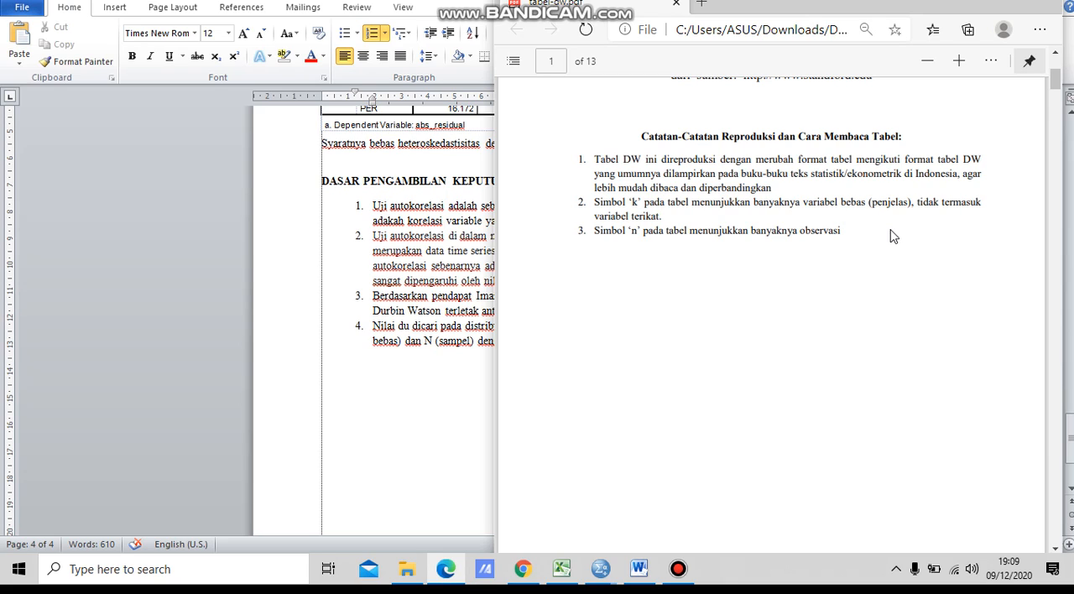
pyautogui.scroll(-1, 894, 237)
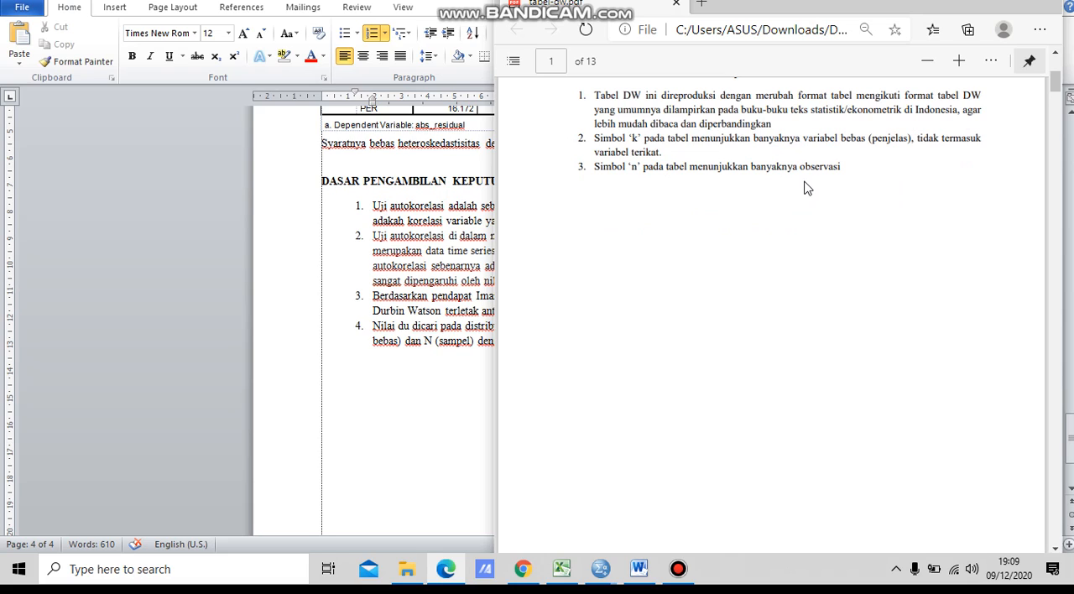
pyautogui.scroll(-10, 804, 188)
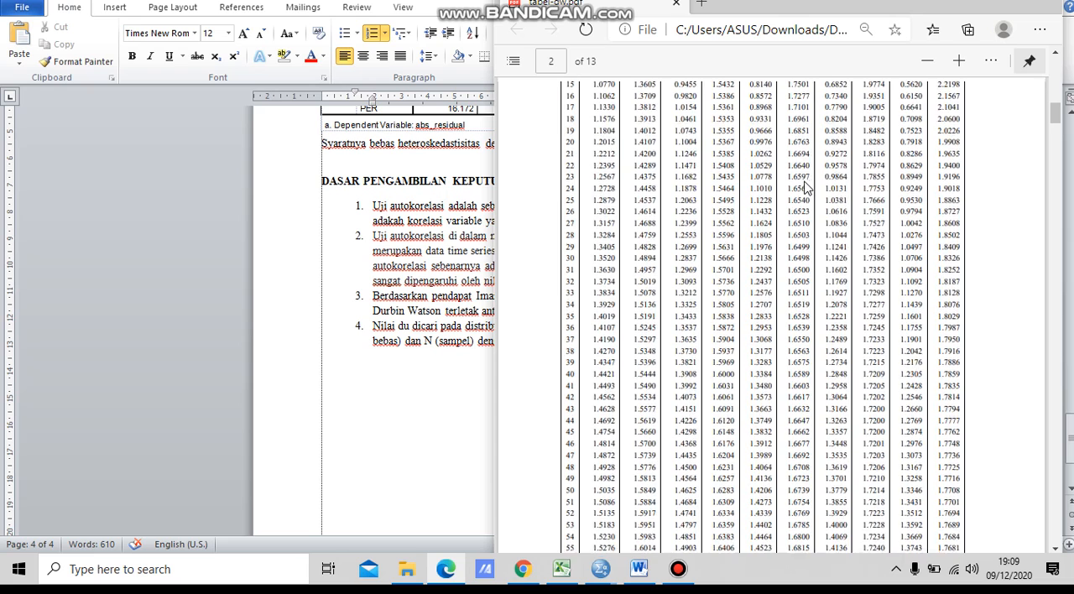
pyautogui.scroll(4, 804, 188)
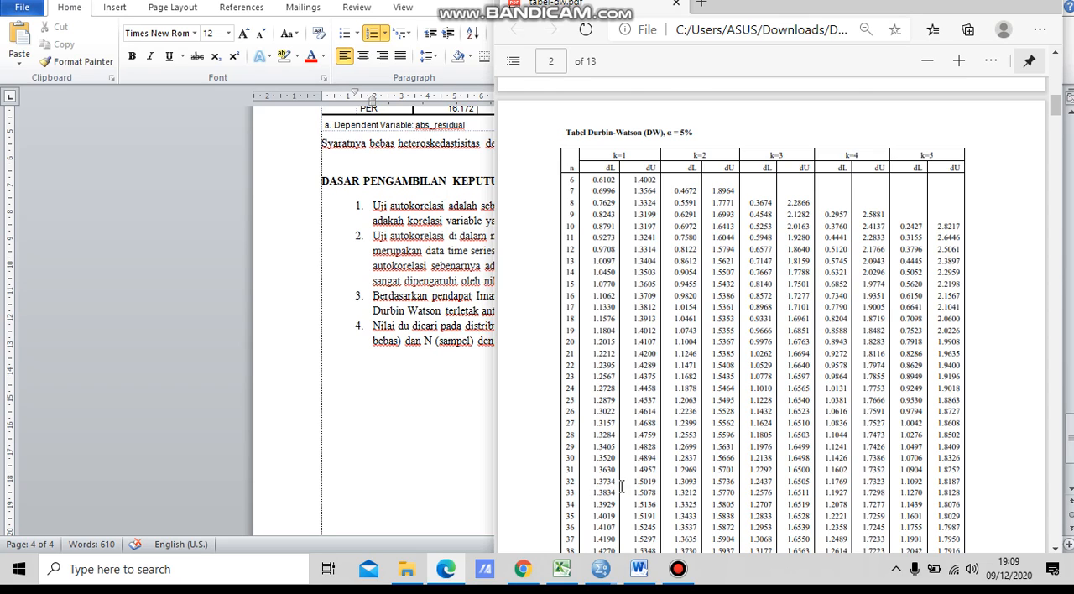
pyautogui.click(785, 483)
pyautogui.moveTo(786, 483); pyautogui.dragTo(811, 484)
pyautogui.click(433, 439)
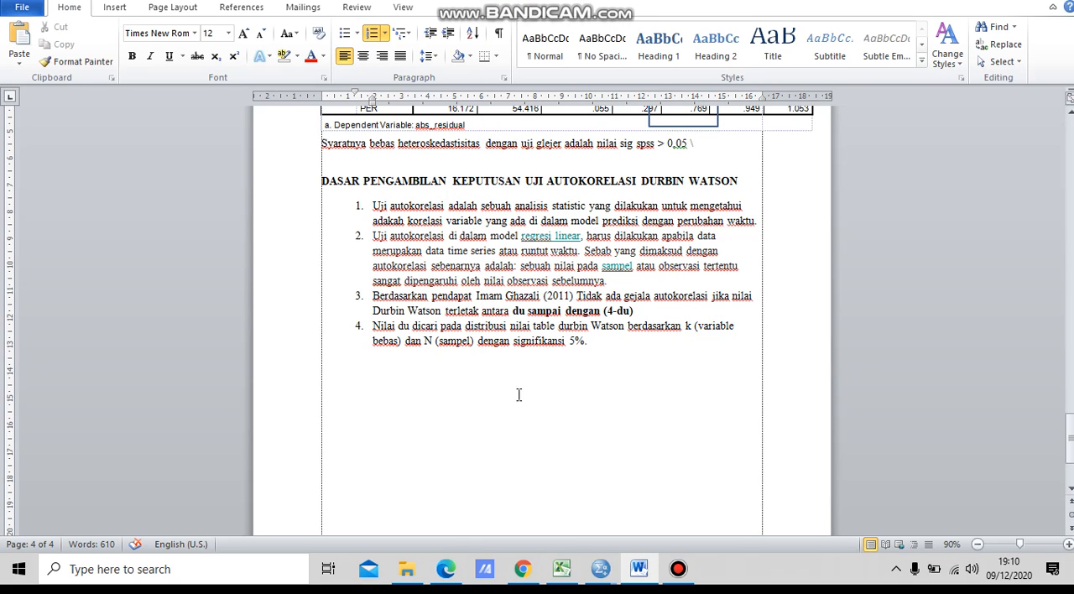
# Step: Start a new line below item 4 of the autocorrelation list with the text "DU= 1,6"
pyautogui.click(610, 379)
pyautogui.press('Return')
pyautogui.write('DU')
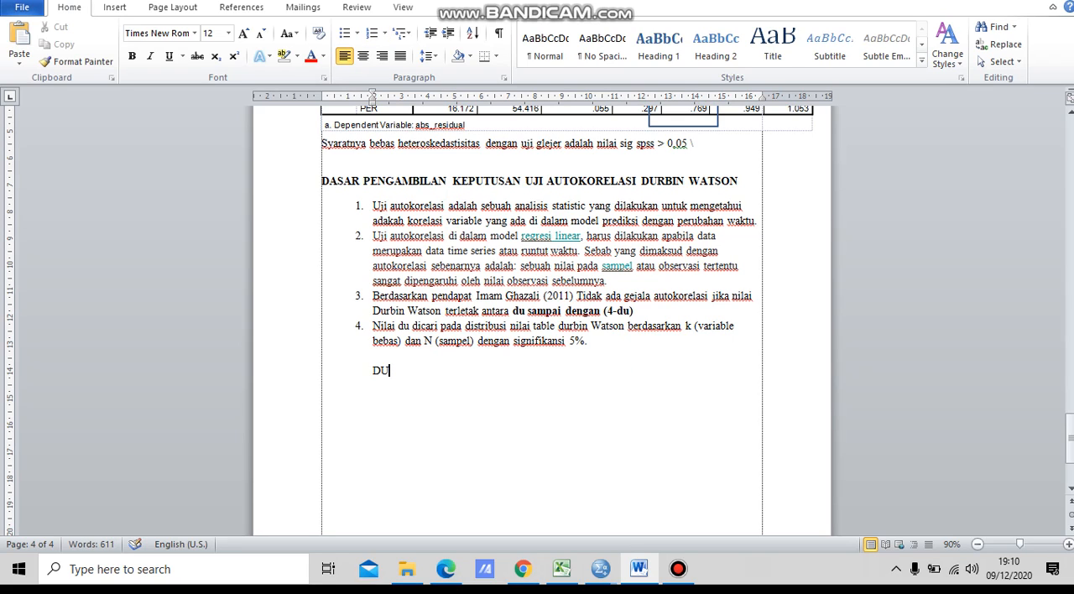
pyautogui.write('= 1,6')
# Step: Recheck the dU value for n = 32 and k = 3 in the Durbin-Watson table PDF and return to the Word document
pyautogui.moveTo(643, 577)
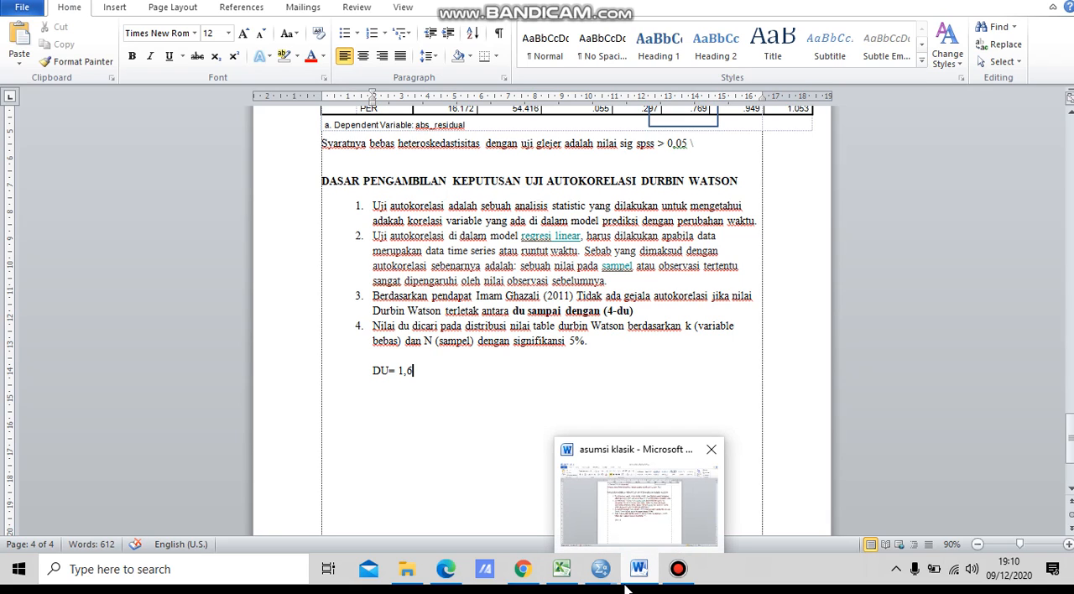
pyautogui.click(527, 573)
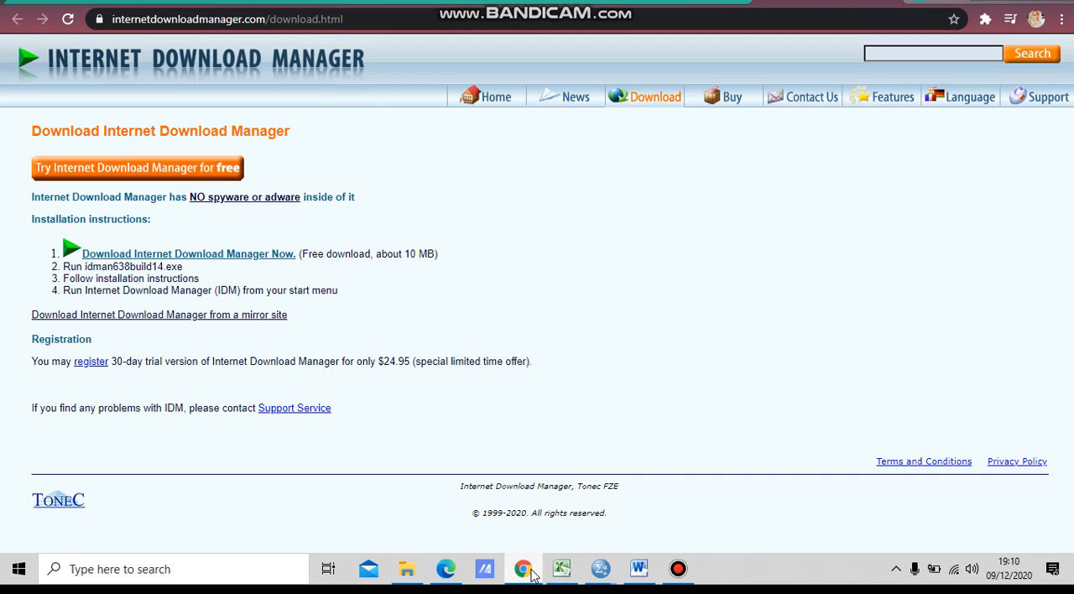
pyautogui.click(530, 574)
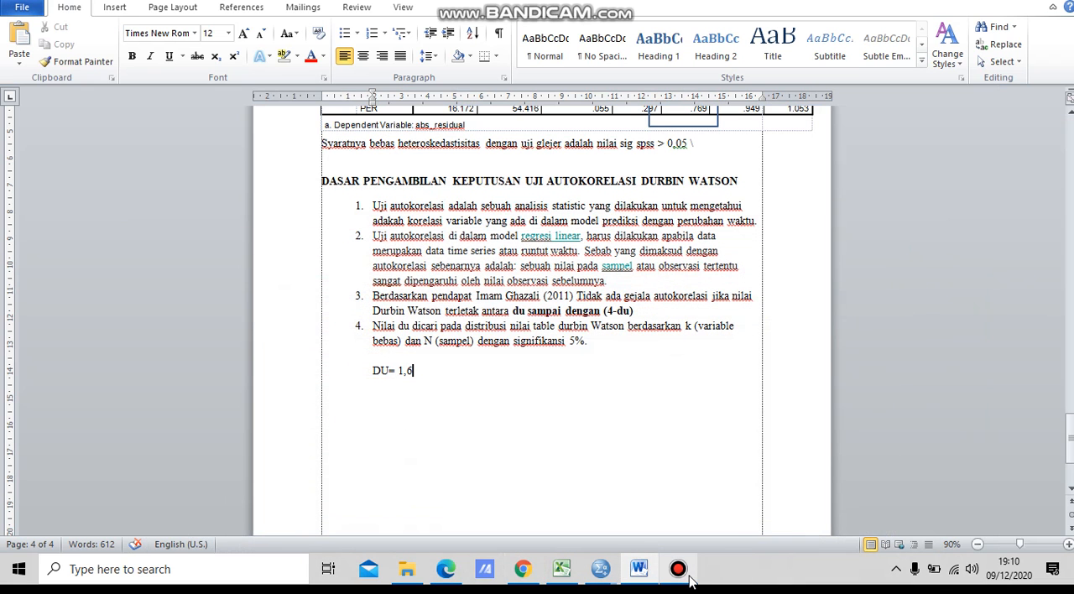
pyautogui.moveTo(688, 579)
pyautogui.moveTo(529, 576)
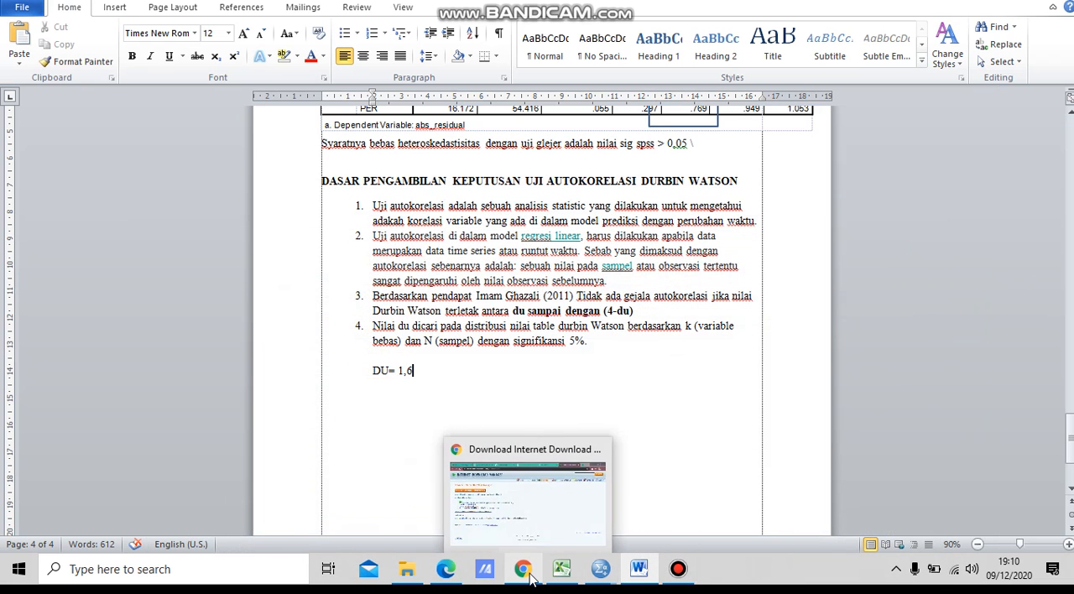
pyautogui.click(445, 571)
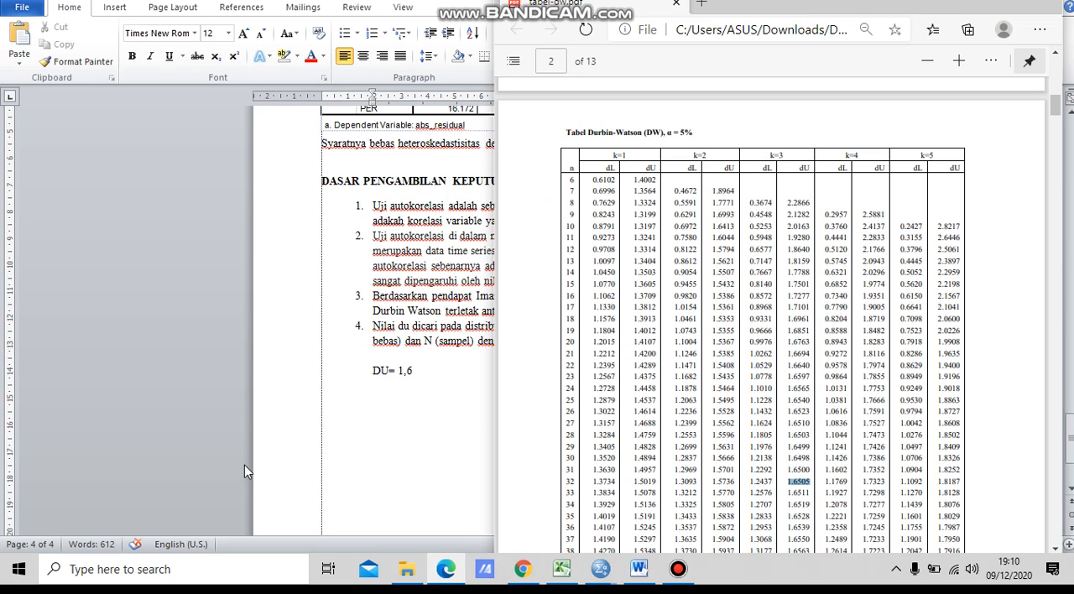
pyautogui.click(418, 383)
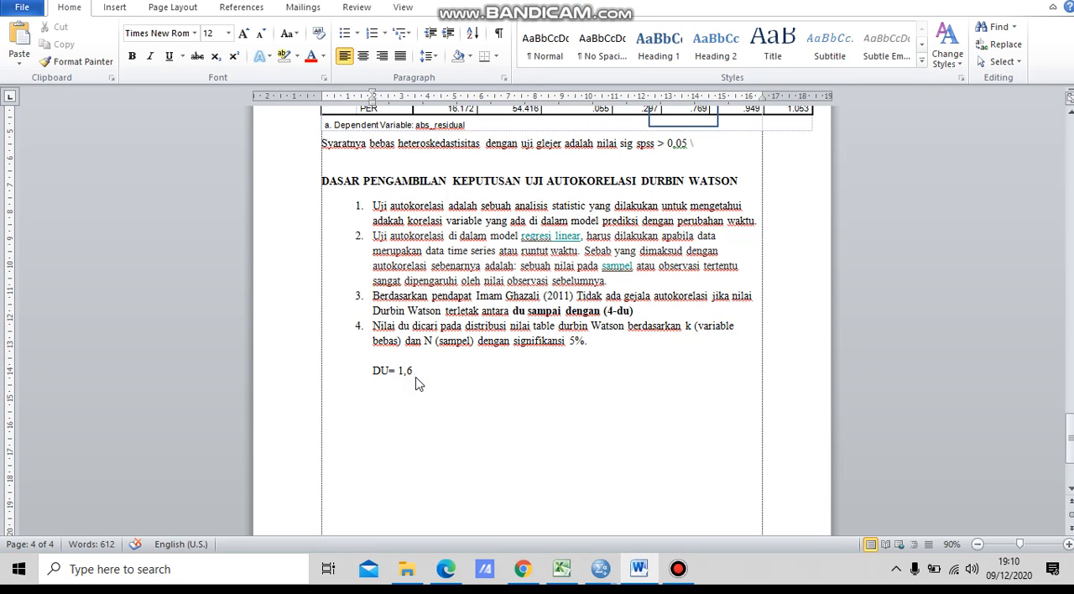
# Step: Complete the DU value as 1,6505 and start a new line below it with "DW="
pyautogui.write('505')
pyautogui.press('Return')
pyautogui.write('DW=')
# Step: Switch to the SPSS output, find the Durbin-Watson value in the HARGA SAHAM Model Summary table, and return to the Word document
pyautogui.click(600, 569)
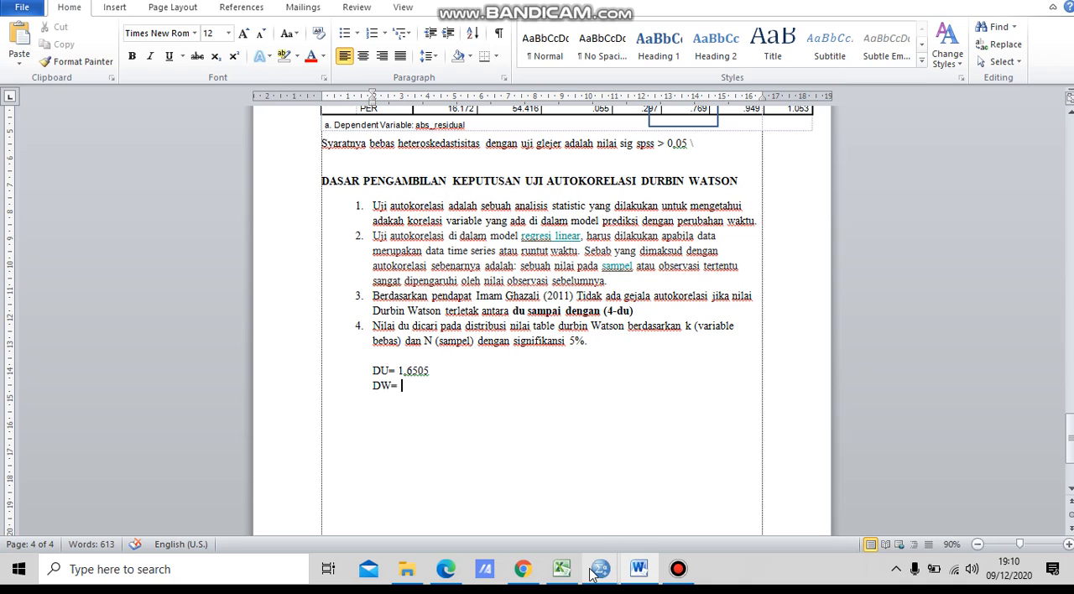
pyautogui.click(596, 533)
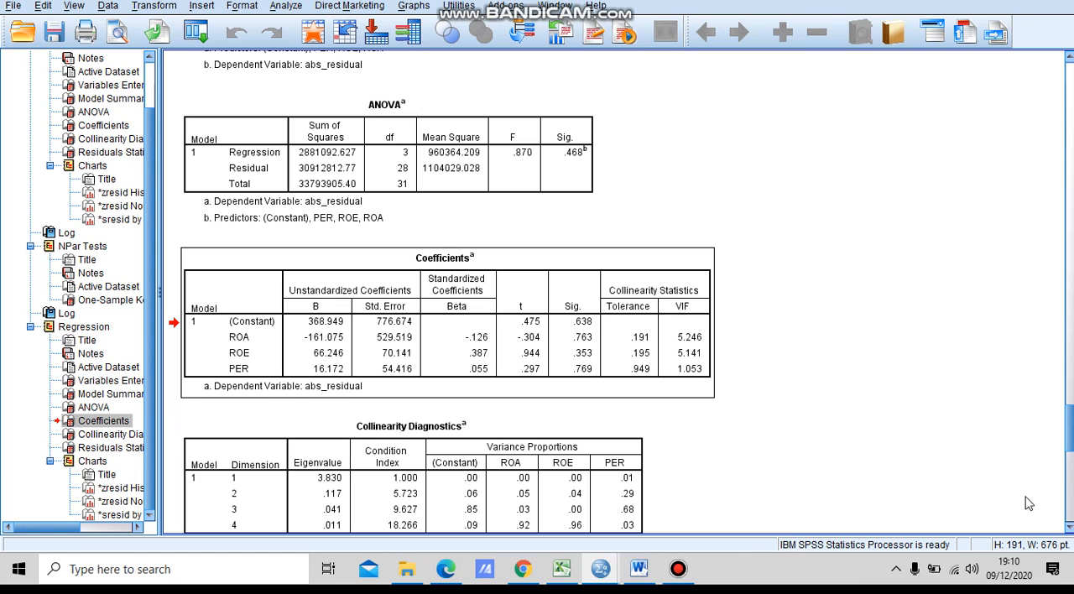
pyautogui.moveTo(1071, 434); pyautogui.dragTo(1071, 124)
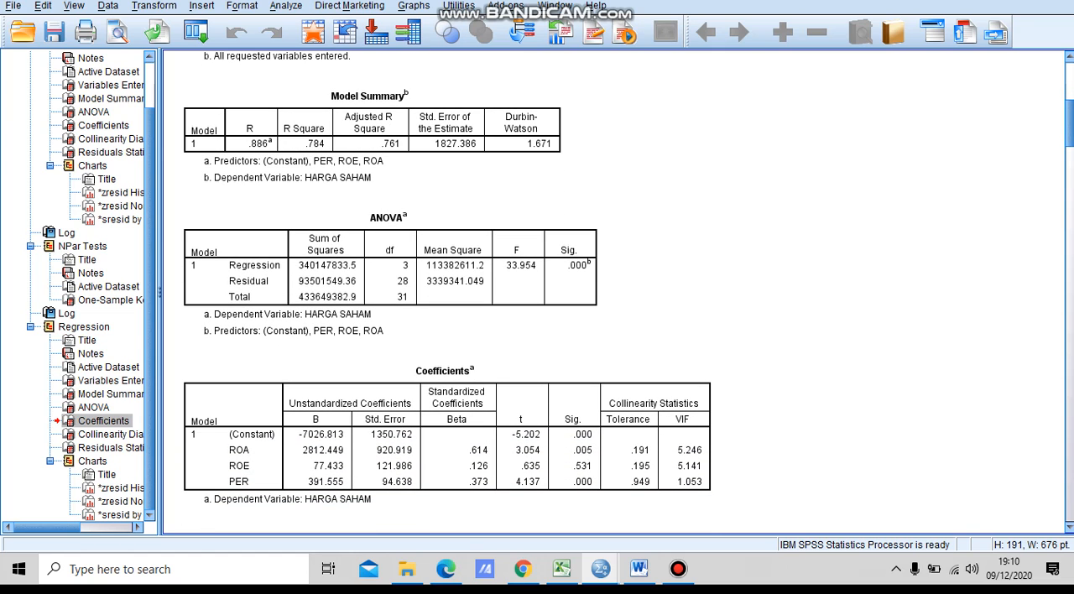
pyautogui.click(464, 168)
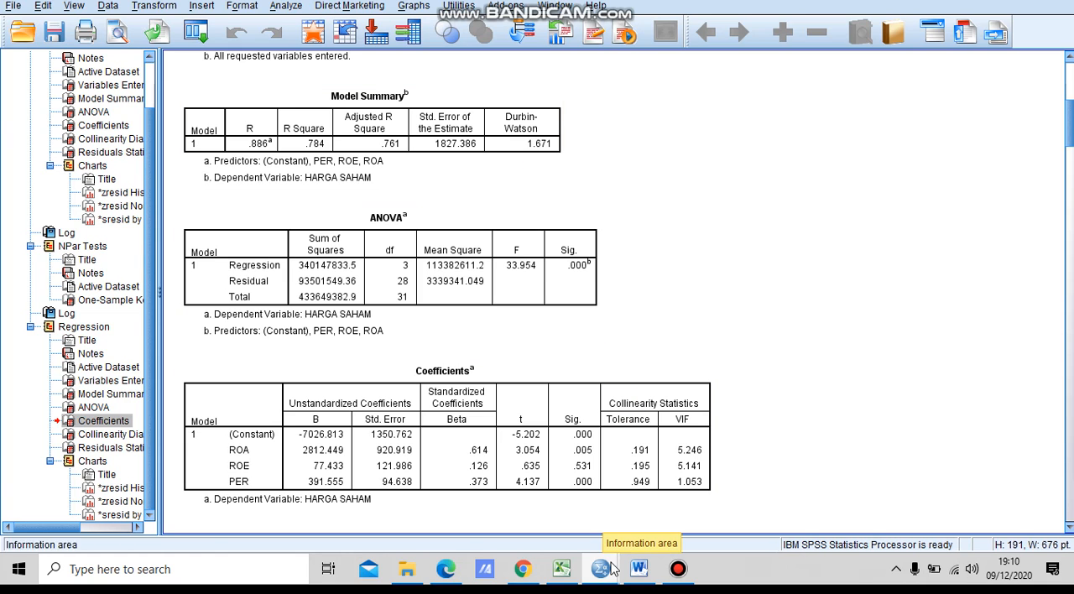
pyautogui.click(641, 569)
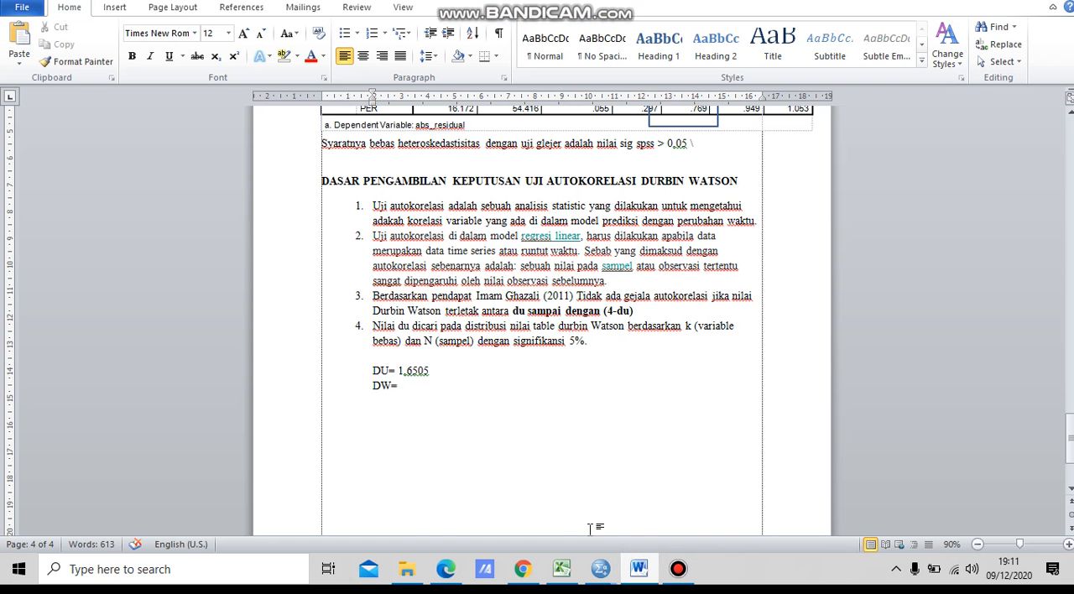
# Step: Enter 1,671 as the DW value
pyautogui.write(',671')
pyautogui.click(468, 470)
pyautogui.click(429, 435)
# Step: Leave one blank line below the DW value and add the comparison "1,6505 < 1,671 <(4-1,6505)"
pyautogui.press('Return')
pyautogui.press('Return')
pyautogui.write('1,6505 < 1,671 <(4')
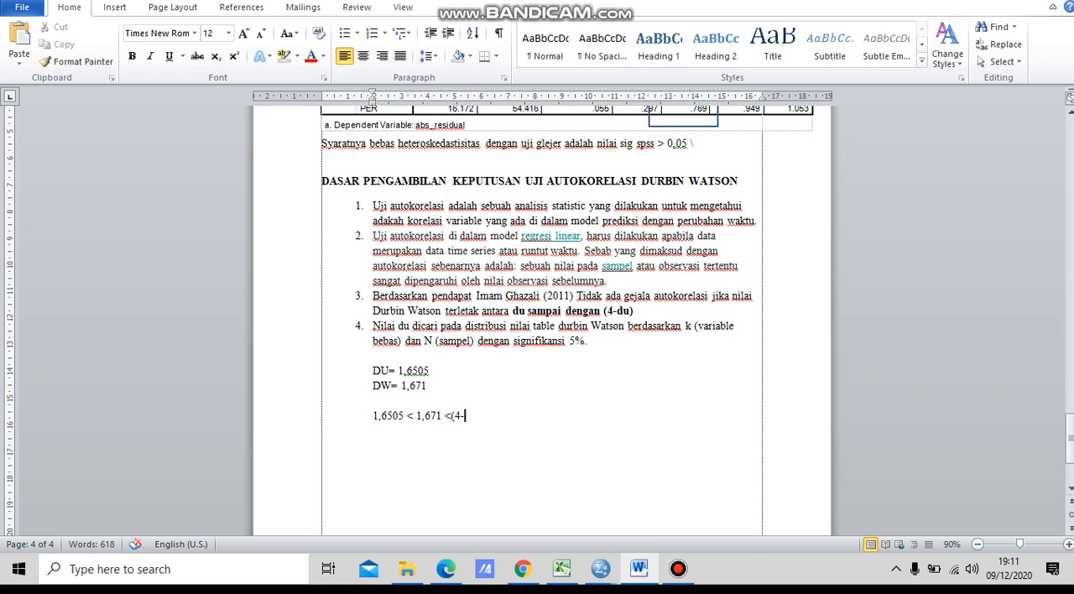
pyautogui.write('-1,6')
pyautogui.write('505')
# Step: Fill the blank line above the comparison with the rule "BEBAS AUTOKORELASI = DU < DW<4-DU"
pyautogui.click(372, 409)
pyautogui.write('BEBAS ')
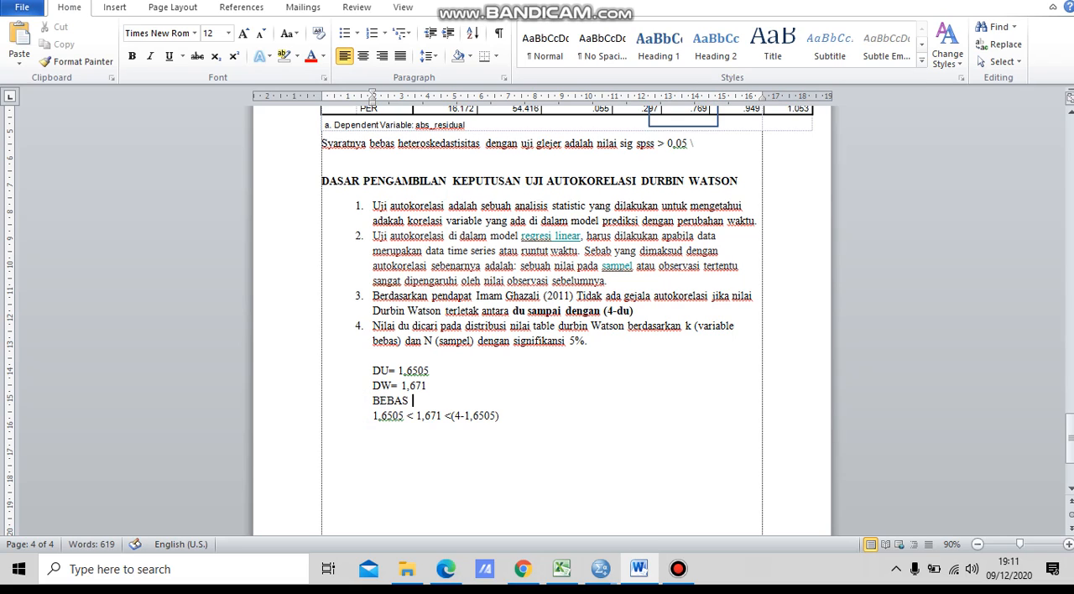
pyautogui.write('AUTOKORELASI  = ')
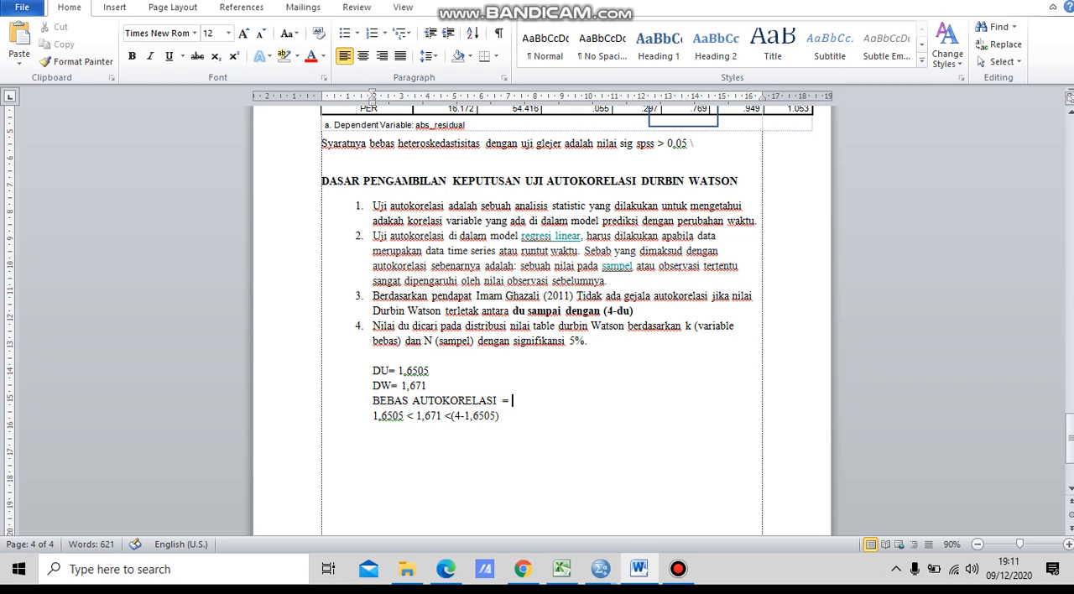
pyautogui.write('DU < DW<4-DU')
# Step: Add a new line below the comparison with the calculated range "1,6505 < 1,671 < 2,3495"
pyautogui.click(386, 444)
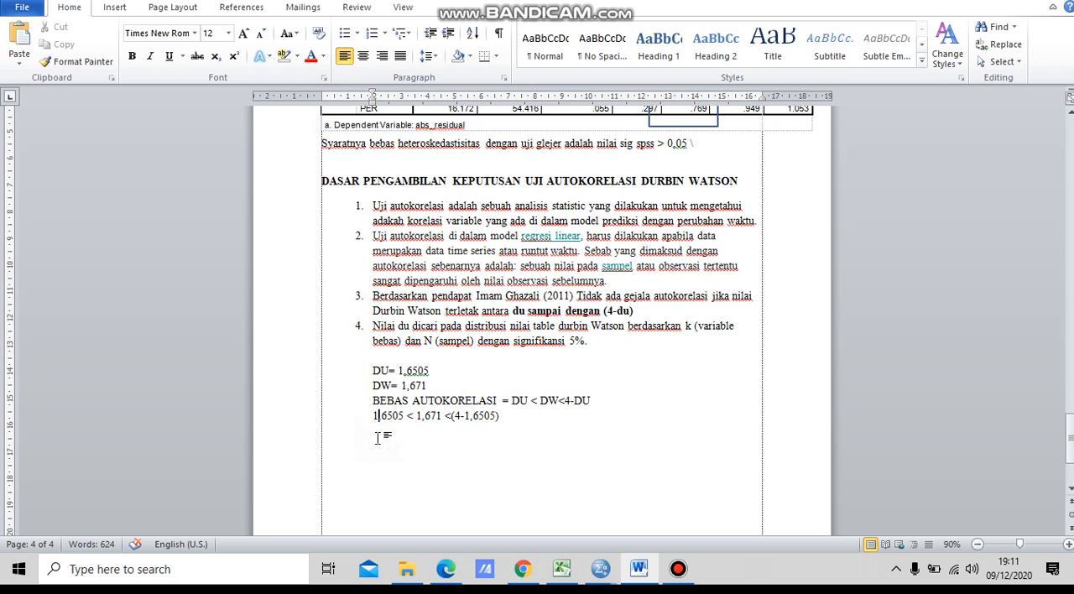
pyautogui.click(501, 417)
pyautogui.press('Return')
pyautogui.write('1,650')
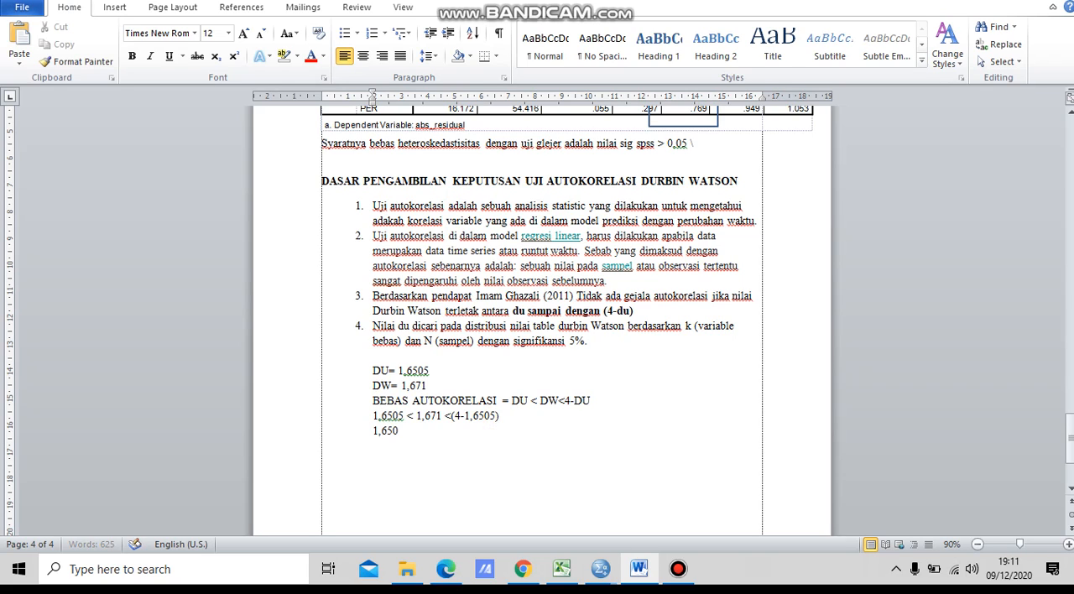
pyautogui.write('5 < 1,7')
pyautogui.press('BackSpace')
pyautogui.write('671 <')
pyautogui.write('2,3495')
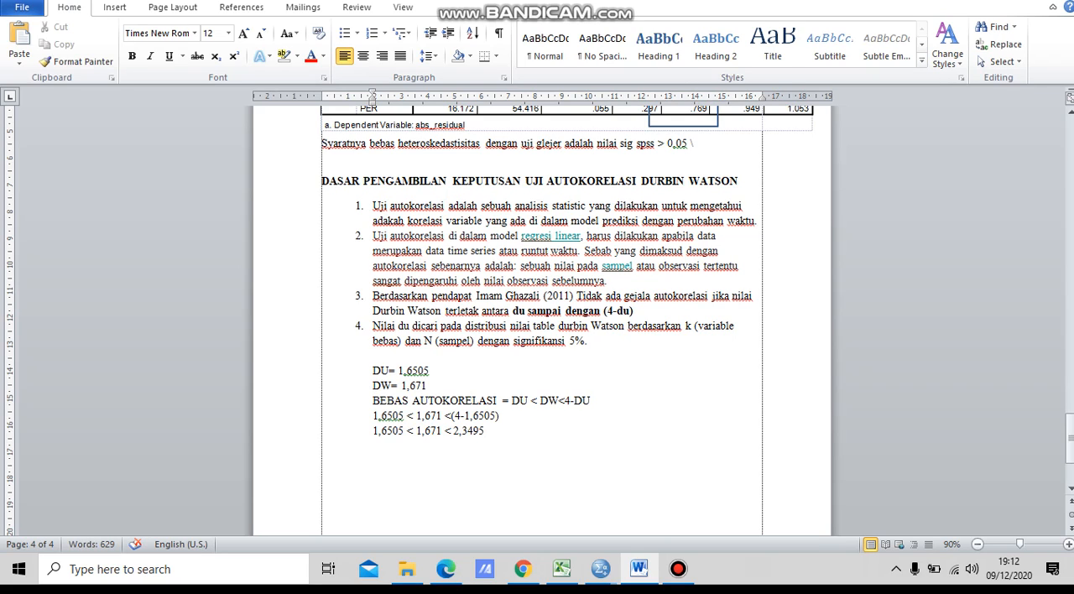
pyautogui.write(' -->')
pyautogui.write(' BEBA')
pyautogui.write('S AU')
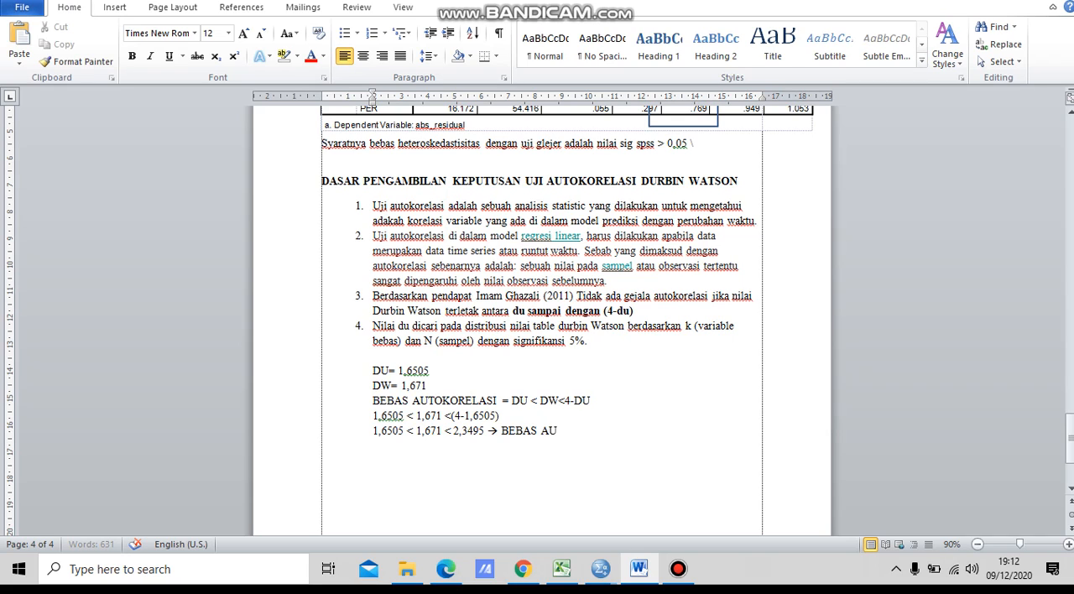
pyautogui.write('TOKORELASI.')
# Step: Leave a blank line after the conclusion and add the label "Model kita :"
pyautogui.press('Return')
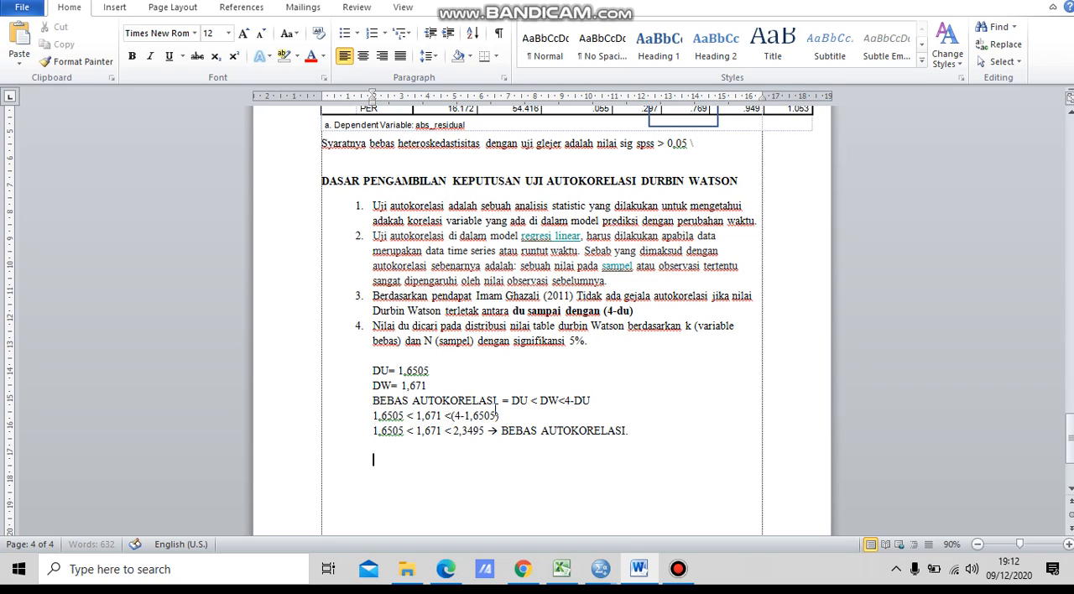
pyautogui.press('Return')
pyautogui.write('model kita :')
# Step: Insert an equation after "Model kita :" reading y = a + b₁x₁ + b₂X₂ + b₃X₃, with the numbers as subscripts
pyautogui.click(107, 8)
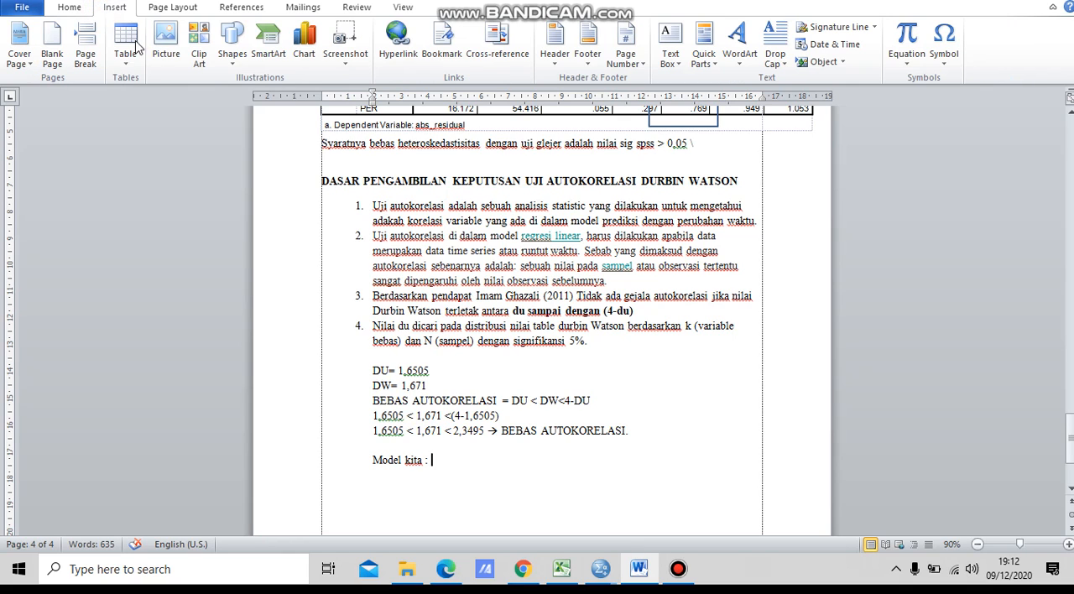
pyautogui.click(908, 35)
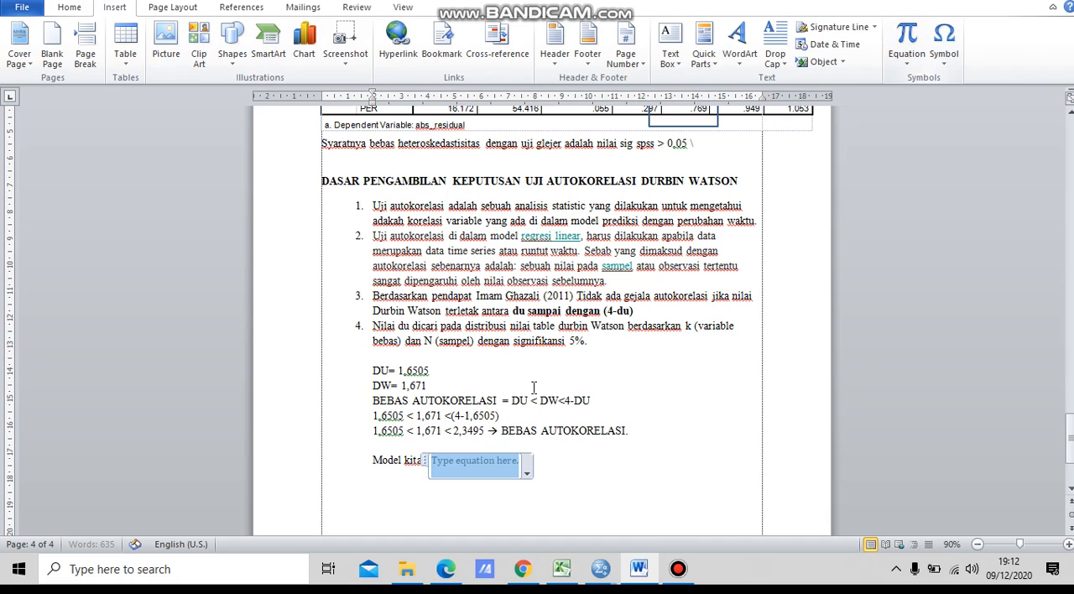
pyautogui.write('y = a + ')
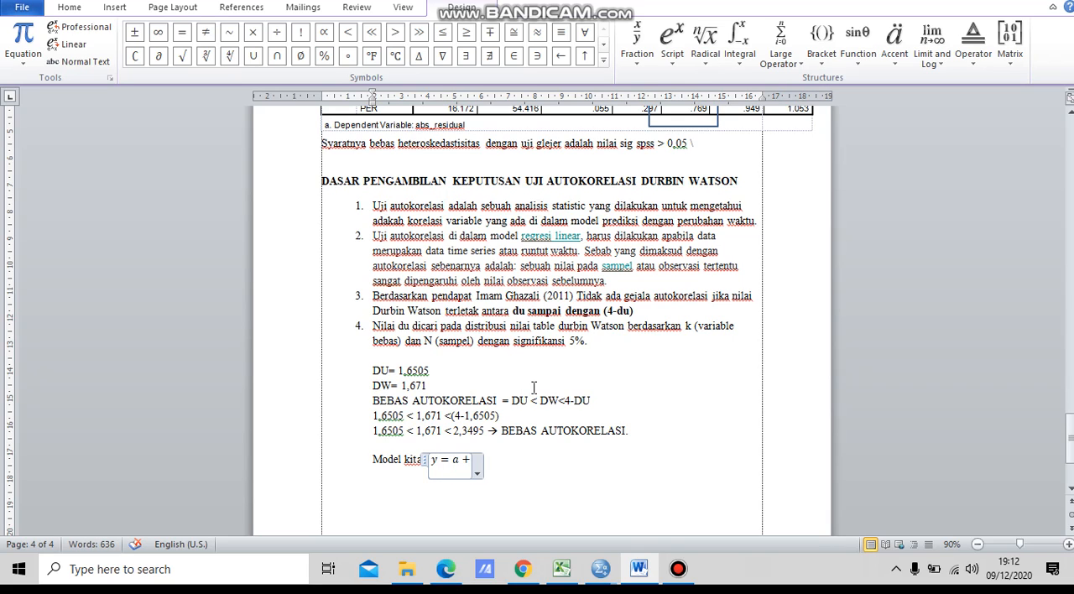
pyautogui.write('x')
pyautogui.press('BackSpace')
pyautogui.write('b')
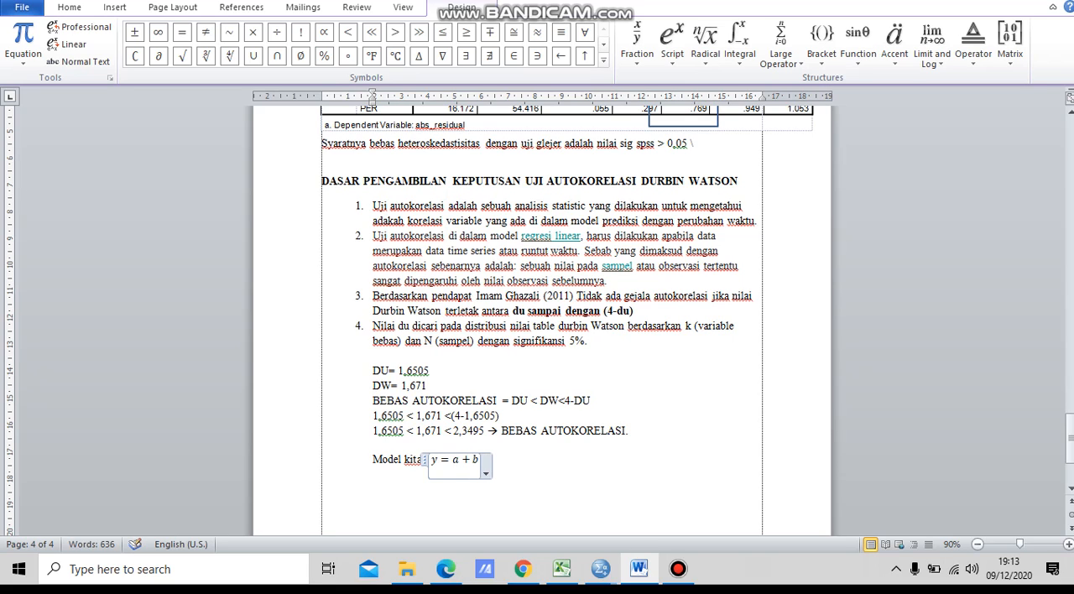
pyautogui.write('_1 x')
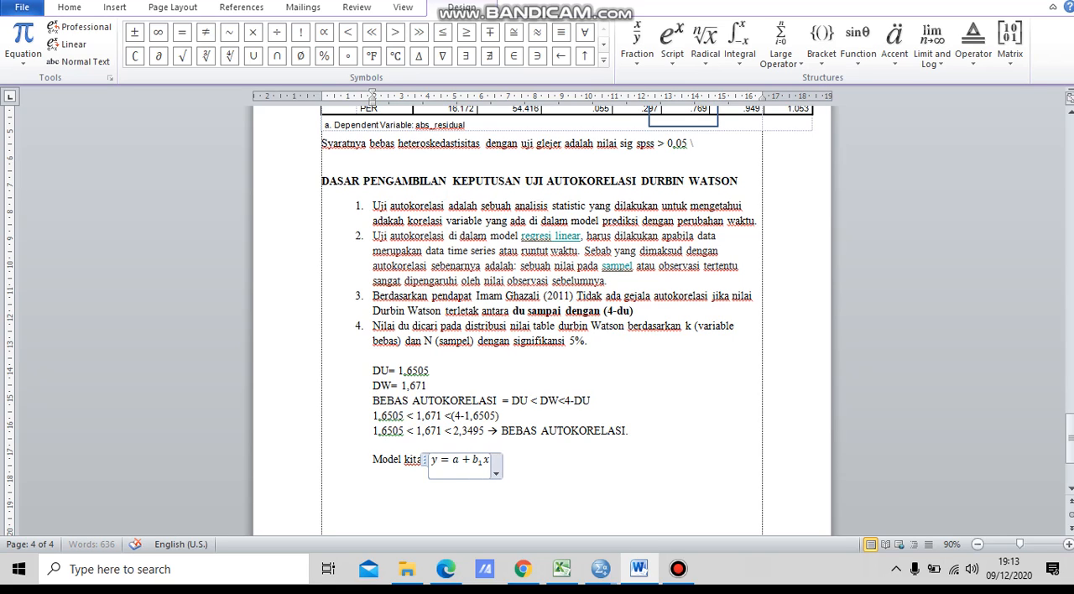
pyautogui.write('_1 + b')
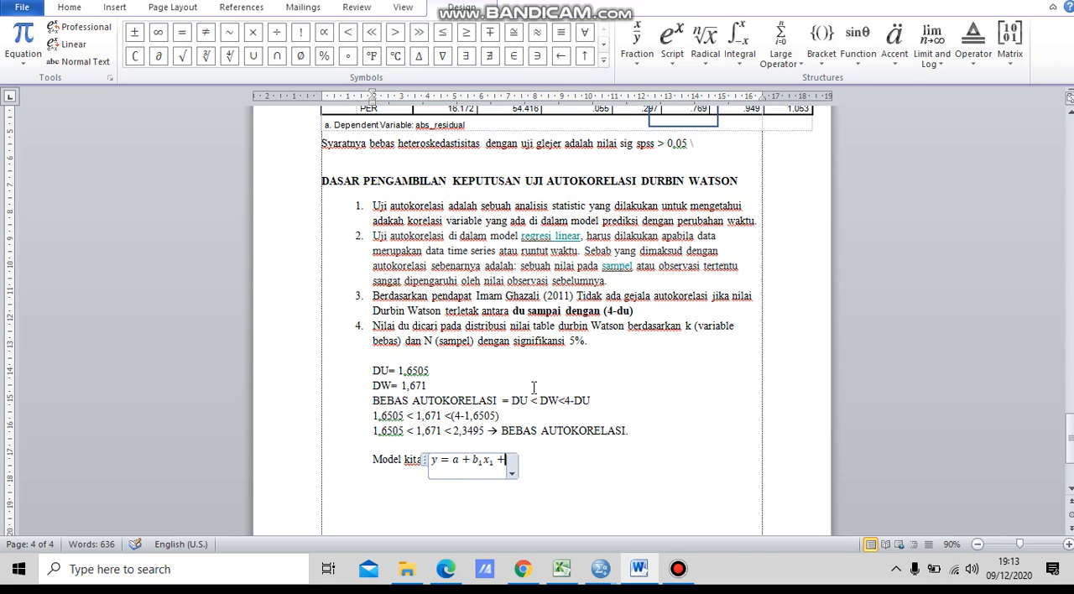
pyautogui.write('_')
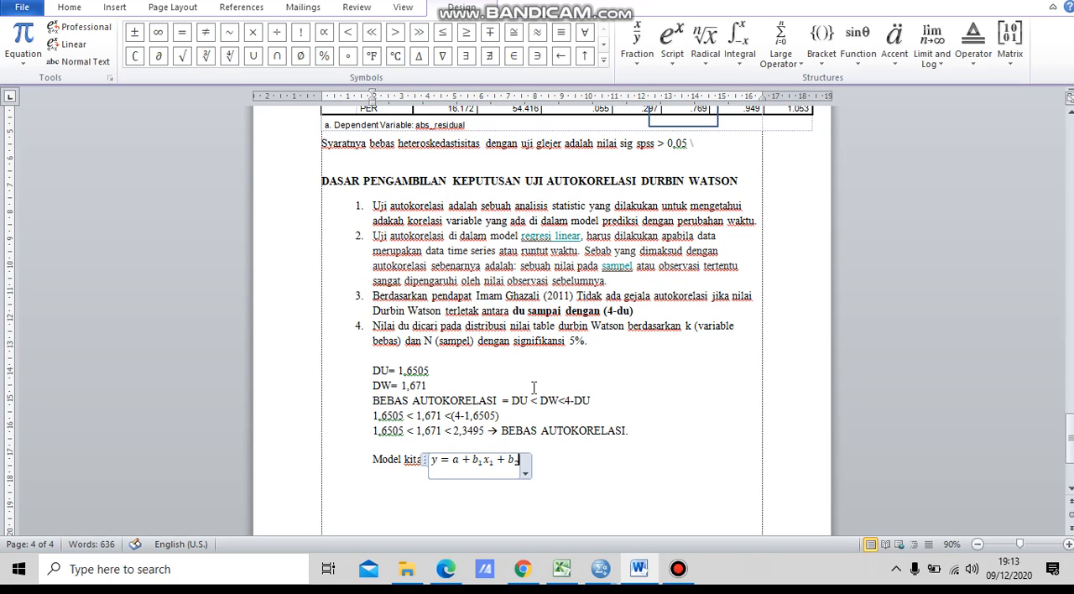
pyautogui.write('2')
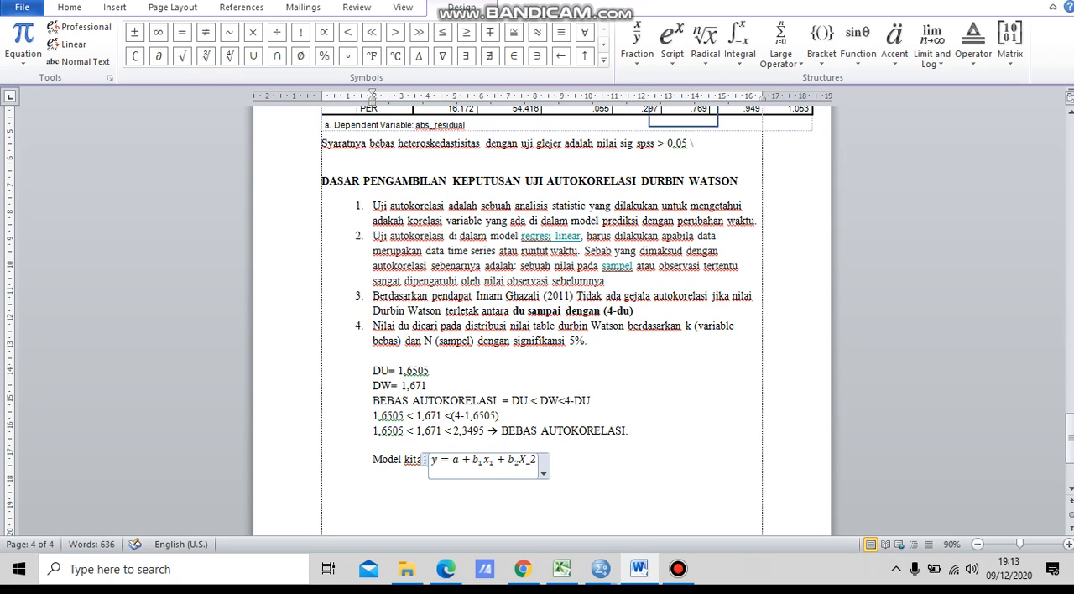
pyautogui.write(' X_2 + b_3')
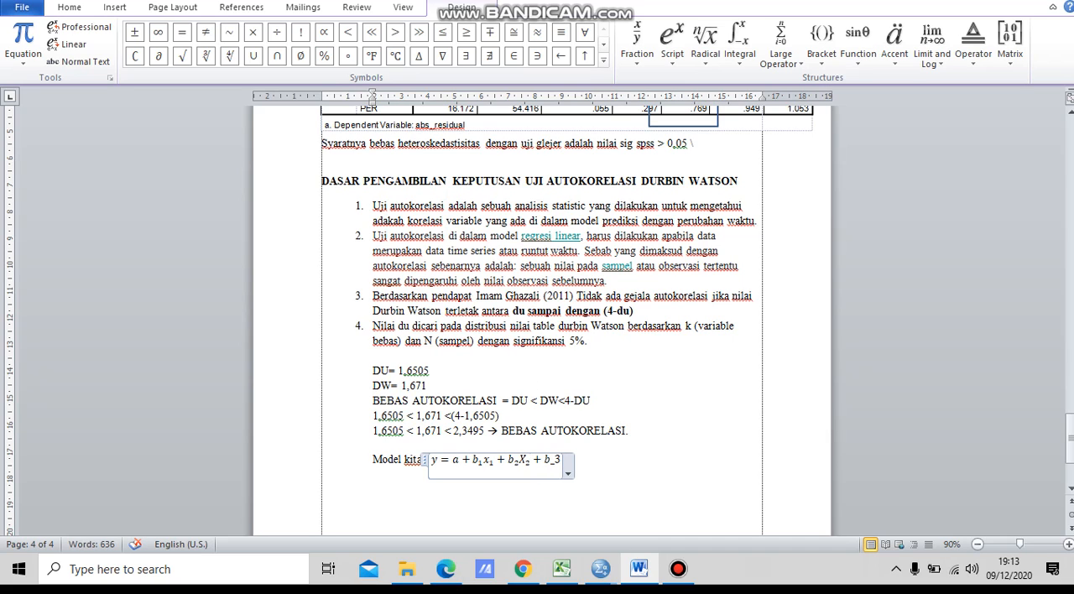
pyautogui.write(' X3')
pyautogui.press('BackSpace')
pyautogui.write('_3')
pyautogui.press('Right')
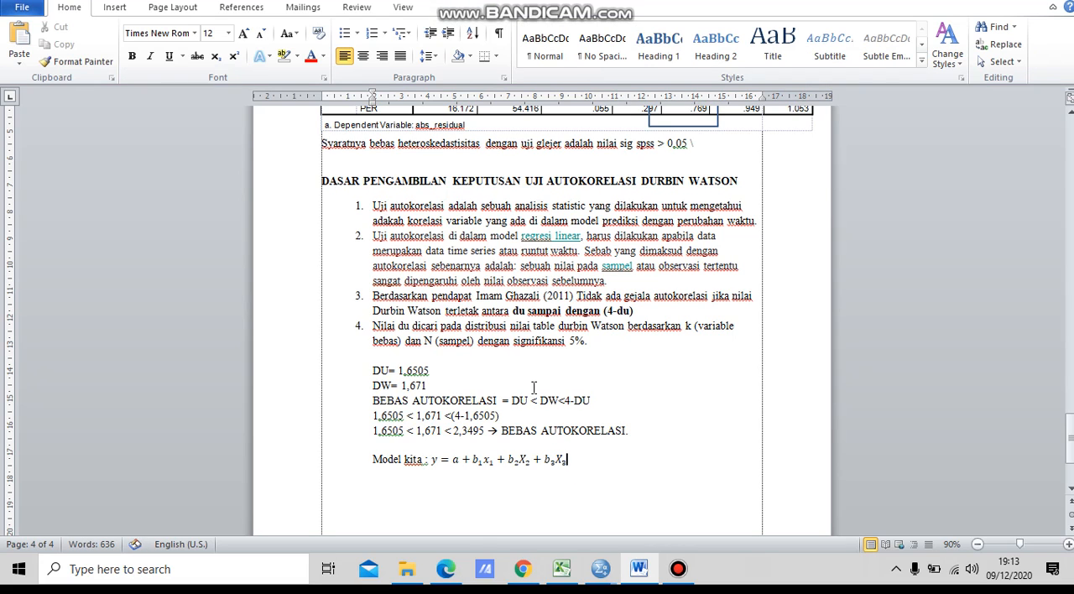
# Step: Insert a second equation on a new line below the model, beginning with "y="
pyautogui.press('Return')
pyautogui.click(113, 7)
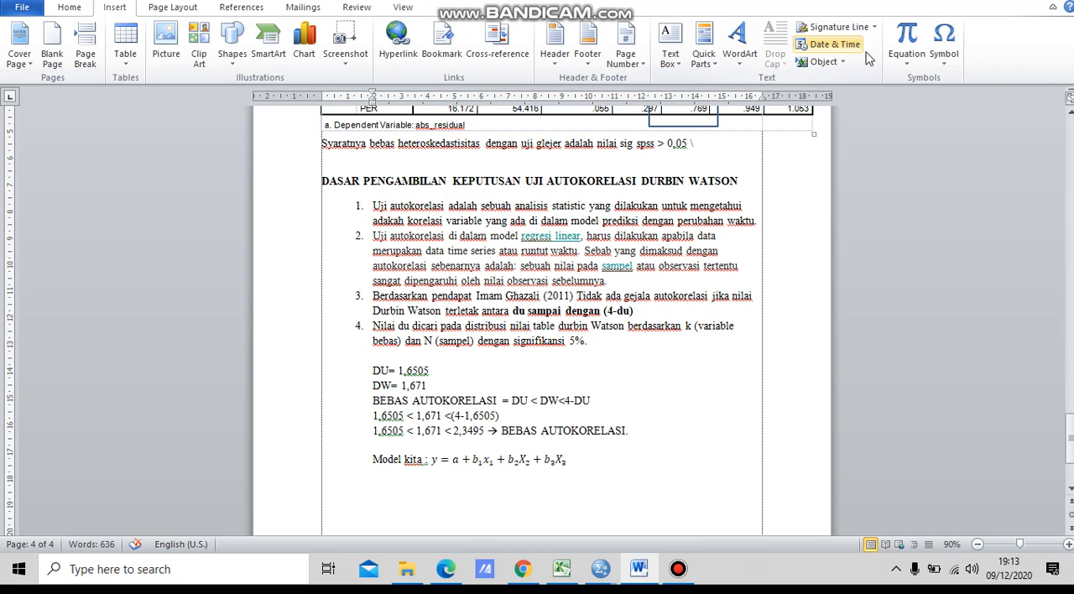
pyautogui.click(909, 35)
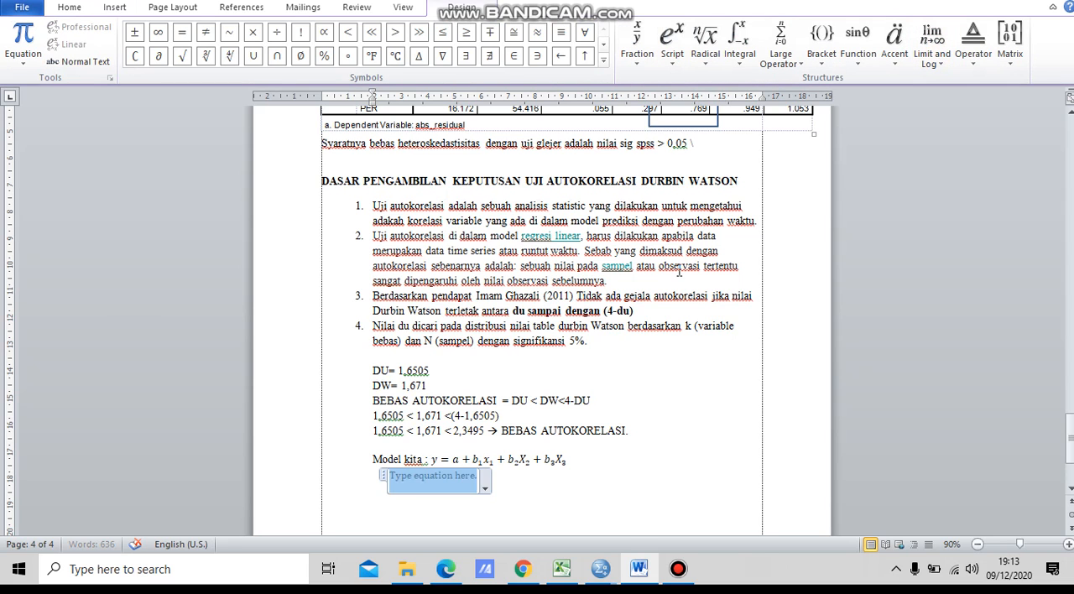
pyautogui.write('y=')
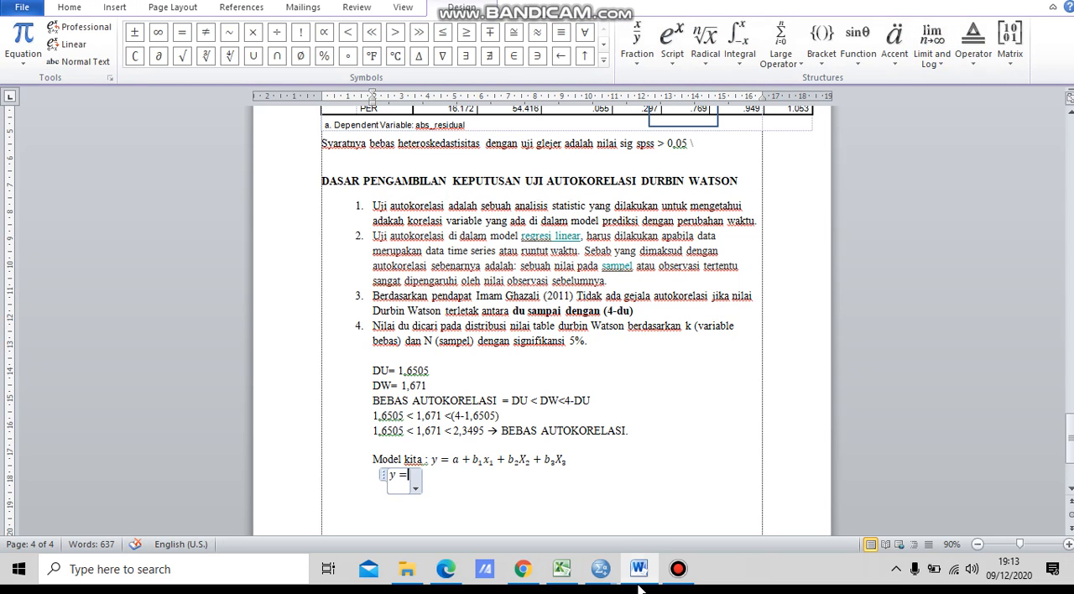
# Step: Under the HARGA SAHAM Coefficients table on page 2, start the regression equation with "Y= -7026,813 + 2812,449X1+"
pyautogui.moveTo(1070, 409); pyautogui.dragTo(1070, 291)
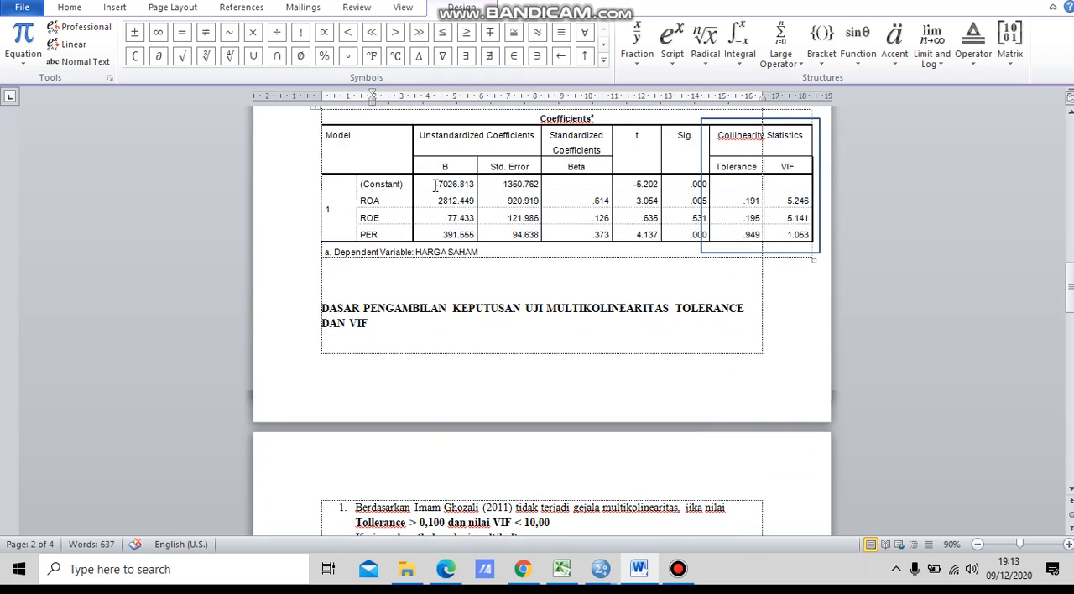
pyautogui.click(441, 271)
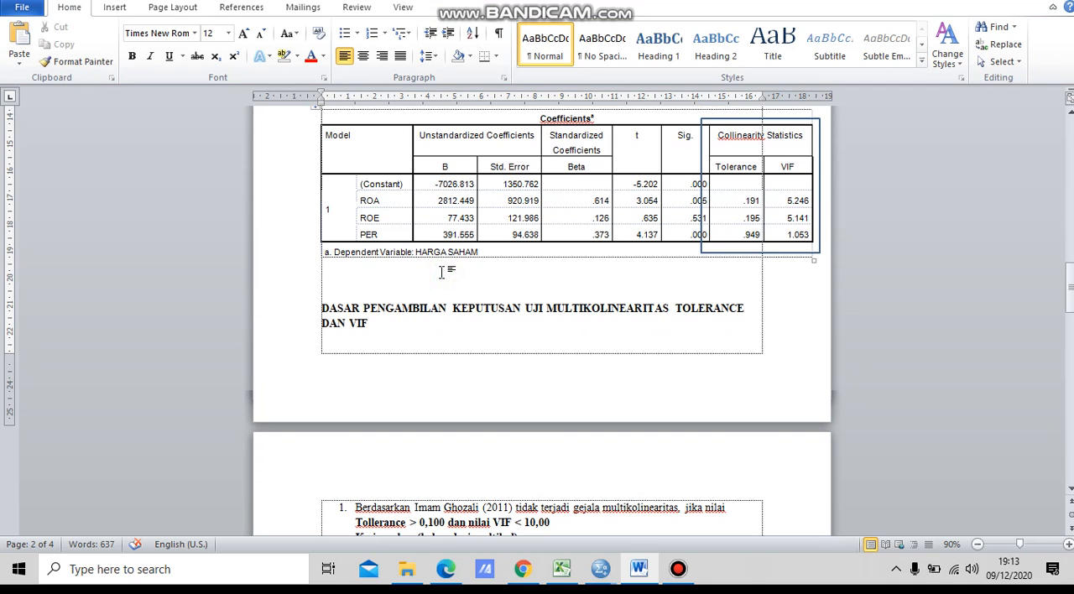
pyautogui.write('Y= -7026,8')
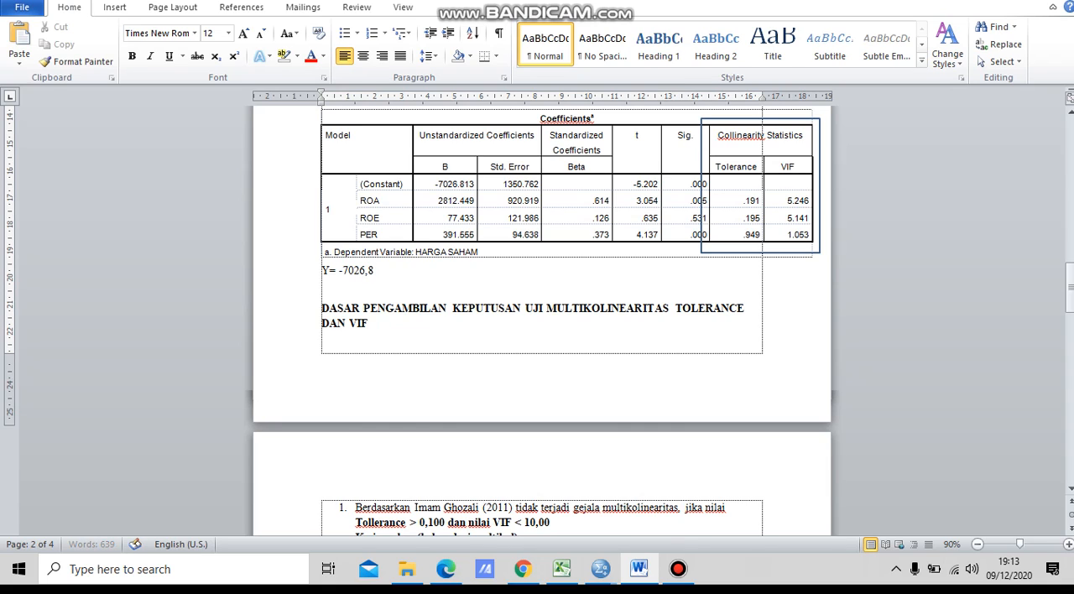
pyautogui.write('13 + 2812,449X1+')
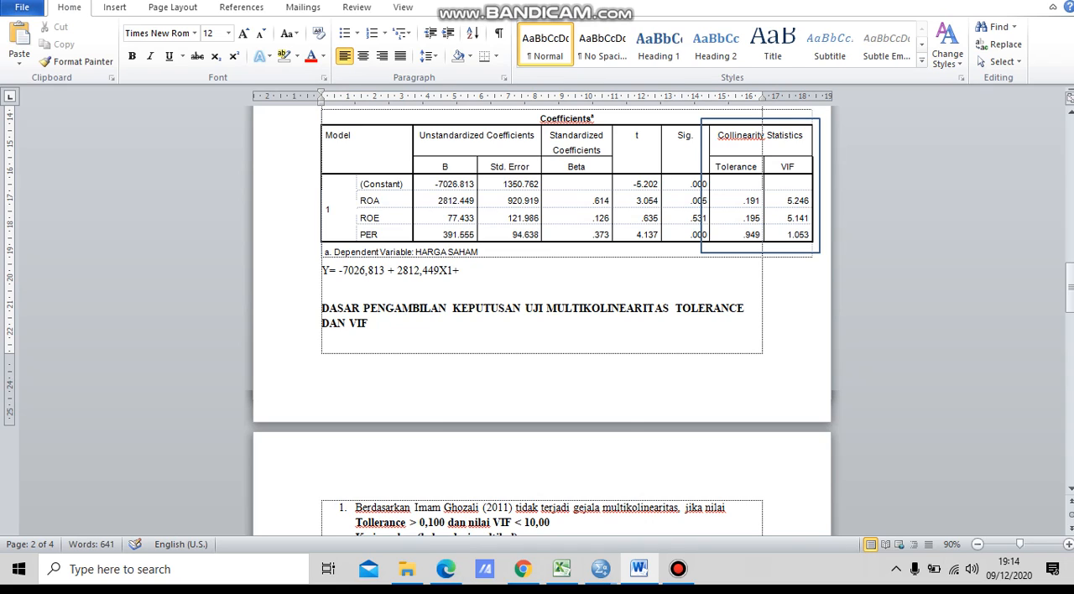
pyautogui.write('77,433X2+39')
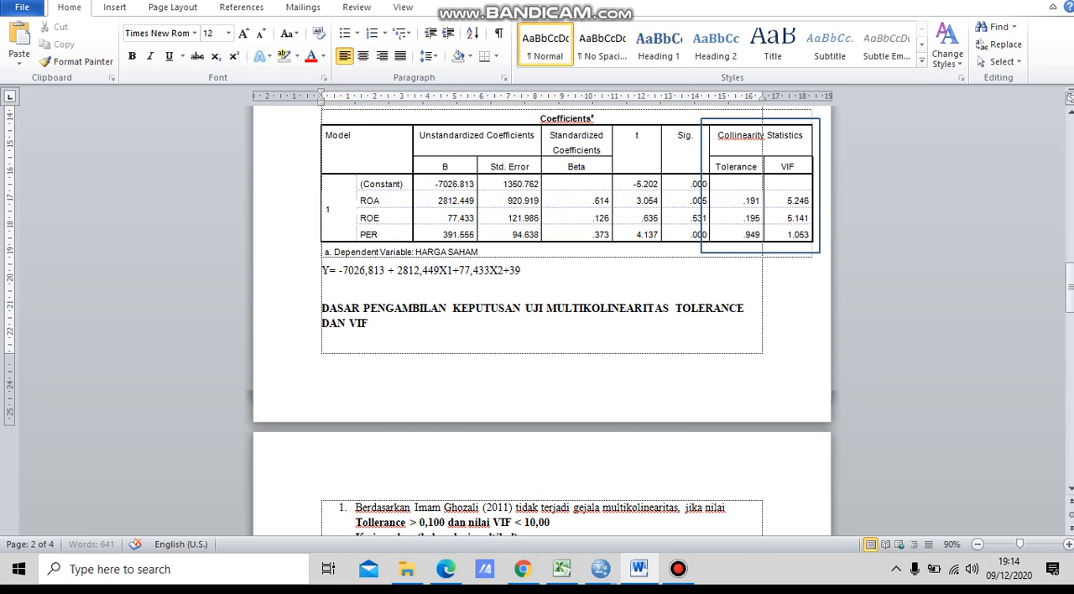
pyautogui.write('1,555X3')
# Step: Complete the regression equation under the Coefficients table with the terms "77,433X2+391,555X3"
pyautogui.press('alt')
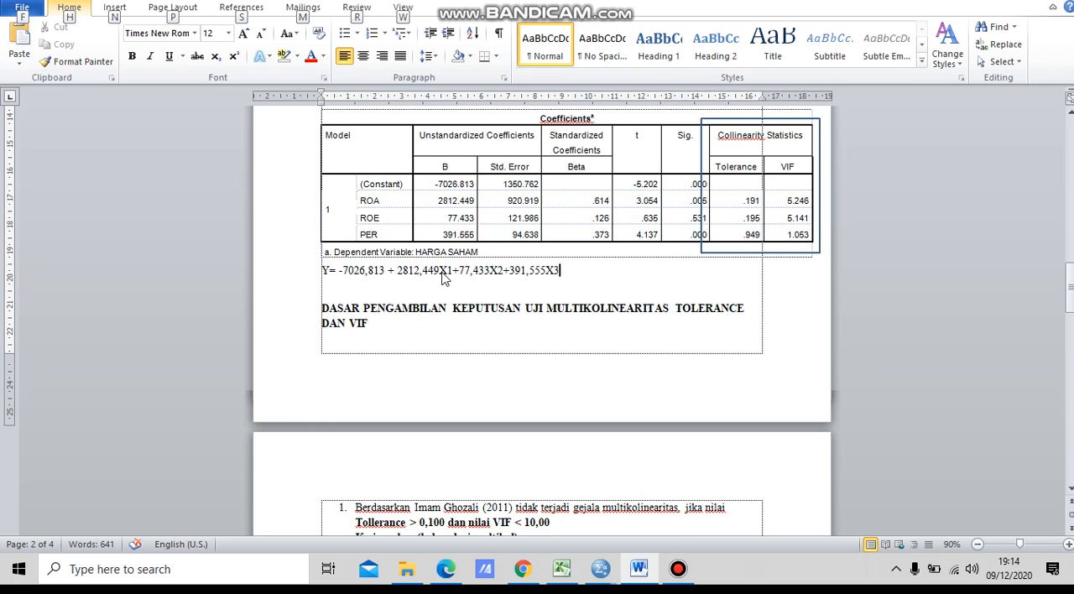
# Step: Make the whole regression equation under the Coefficients table bold
pyautogui.click(563, 268)
pyautogui.keyDown('shift'); pyautogui.click(330, 275); pyautogui.keyUp('shift')
pyautogui.keyDown('shift'); pyautogui.click(321, 272); pyautogui.keyUp('shift')
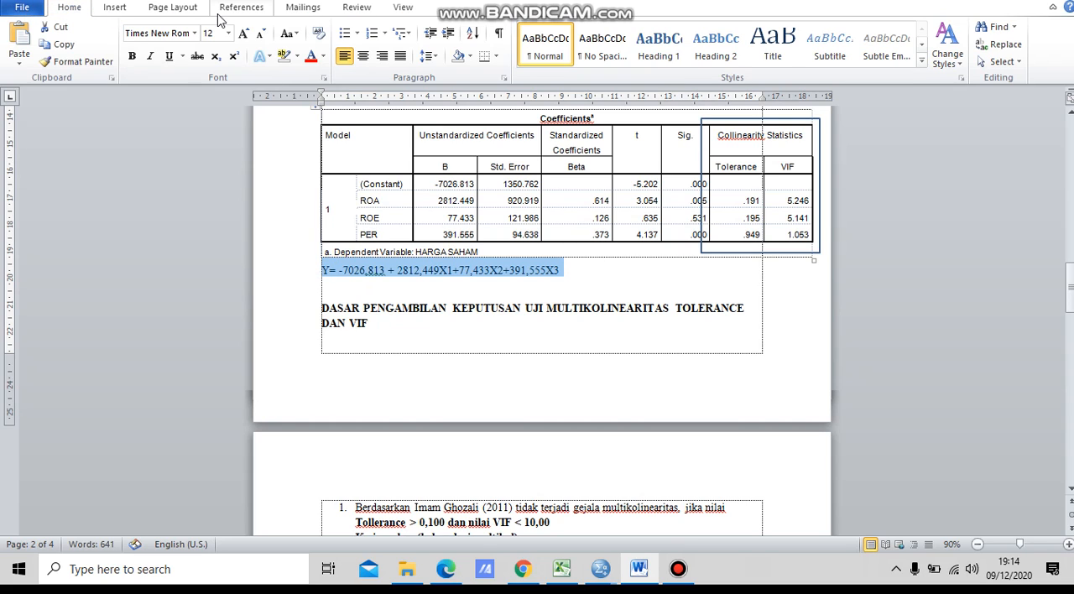
pyautogui.hotkey('ctrl', 'b')
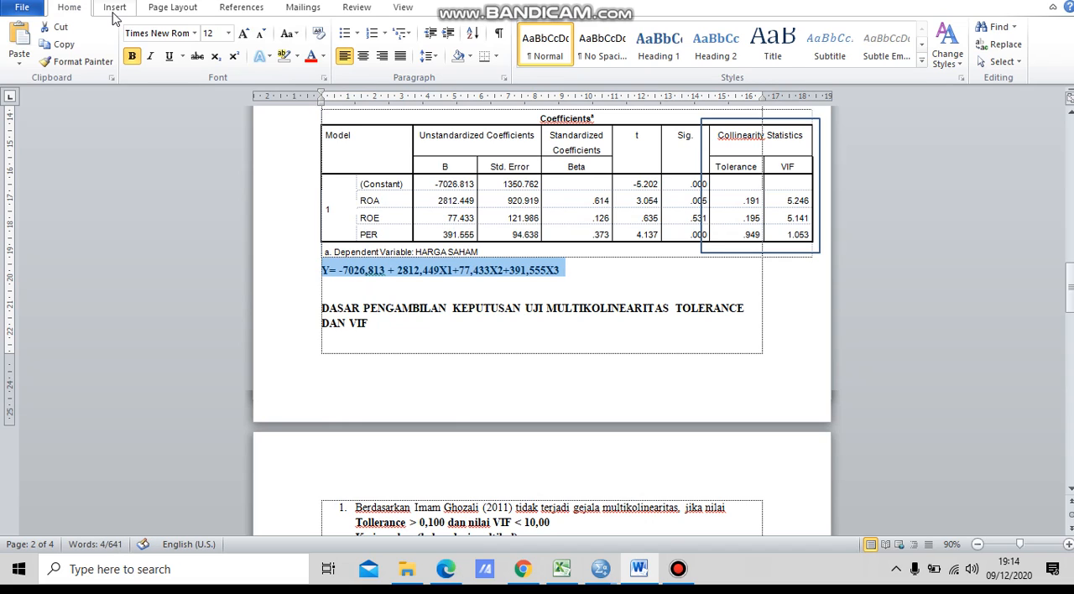
# Step: Review the regression equation under the Coefficients table and the regression concepts and example research titles on page 1
pyautogui.click(561, 275)
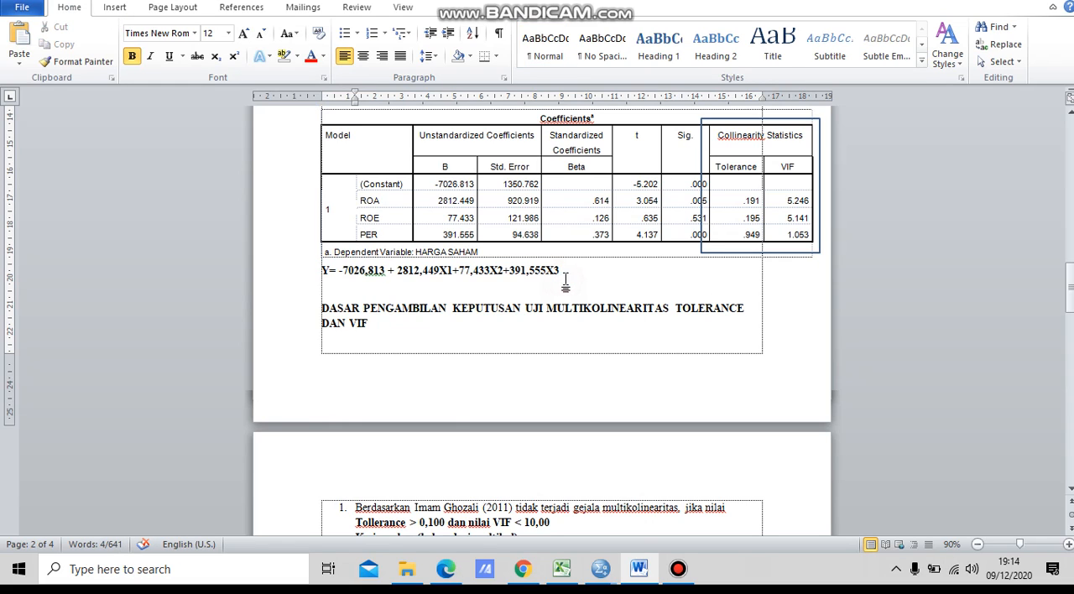
pyautogui.moveTo(579, 276); pyautogui.dragTo(314, 270)
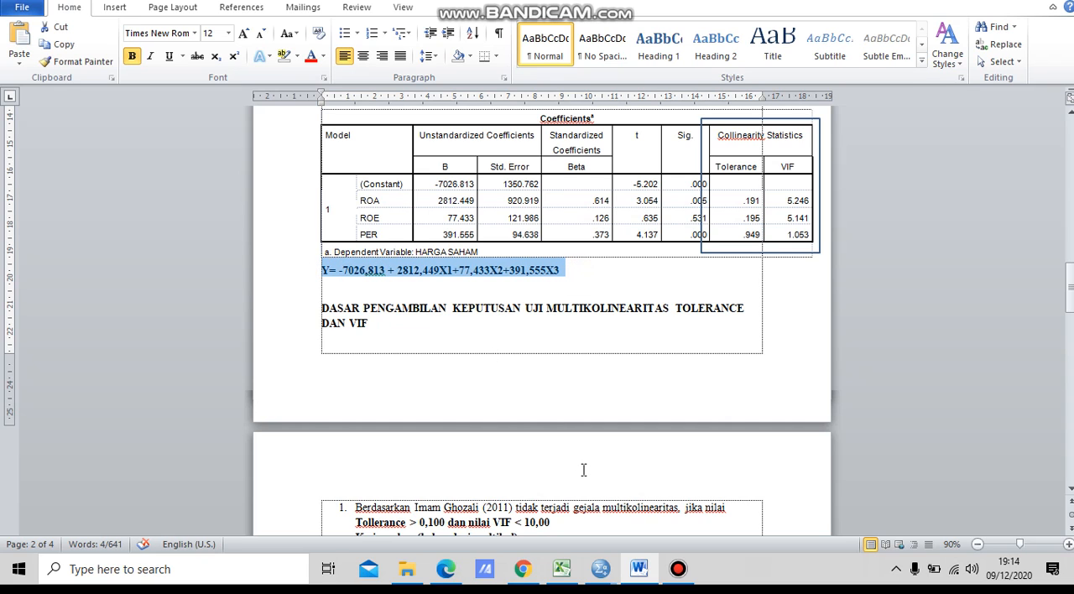
pyautogui.scroll(-3, 584, 470)
pyautogui.keyDown('ctrl'); pyautogui.scroll(3, 583, 470); pyautogui.keyUp('ctrl')
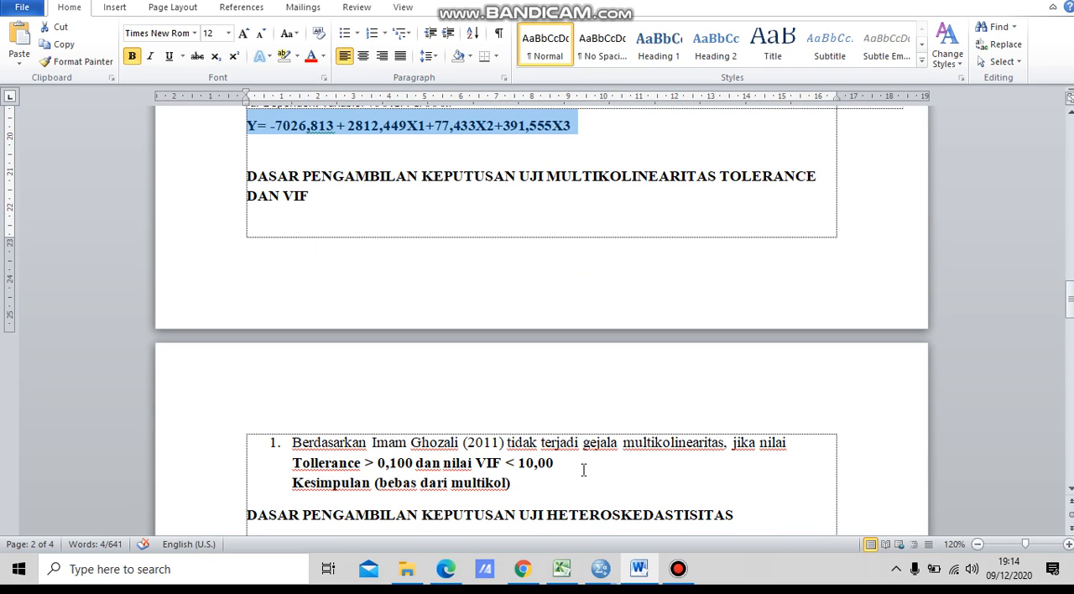
pyautogui.moveTo(1070, 303); pyautogui.dragTo(1059, 174)
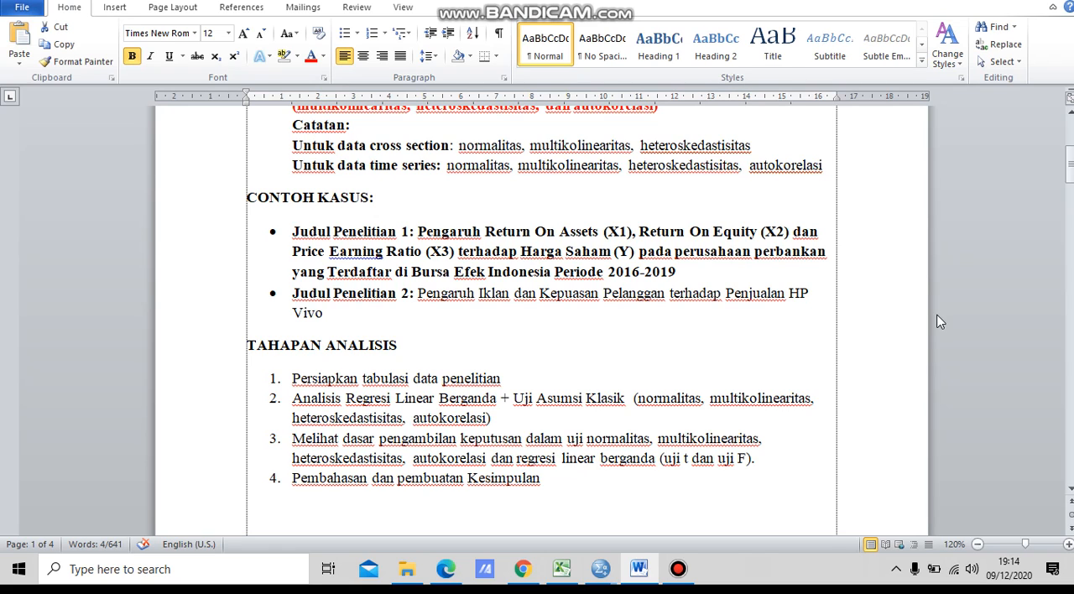
pyautogui.scroll(5, 937, 312)
pyautogui.scroll(3, 937, 315)
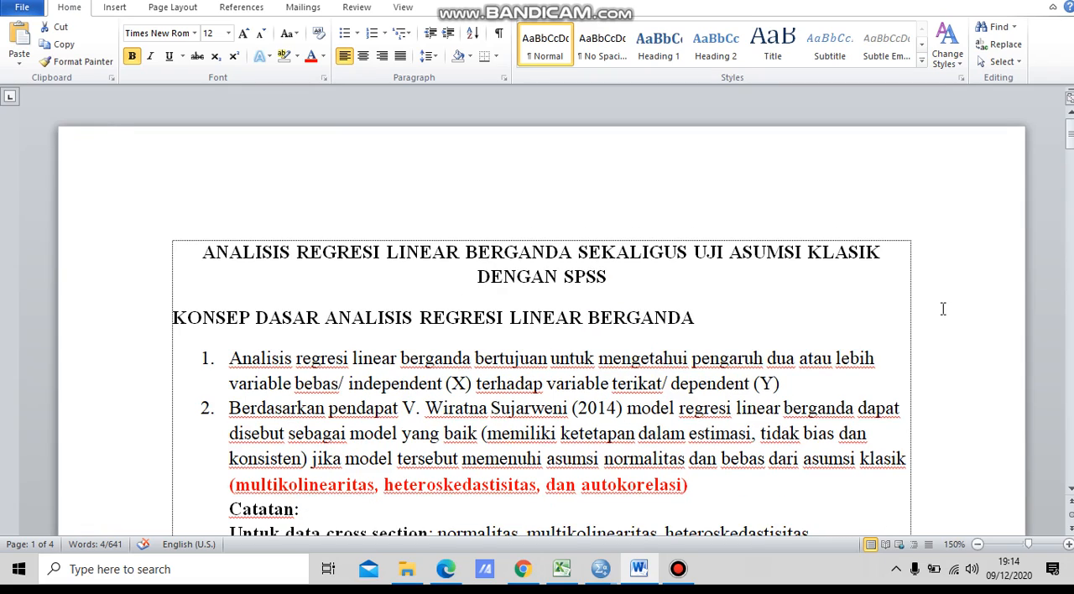
pyautogui.scroll(-6, 941, 312)
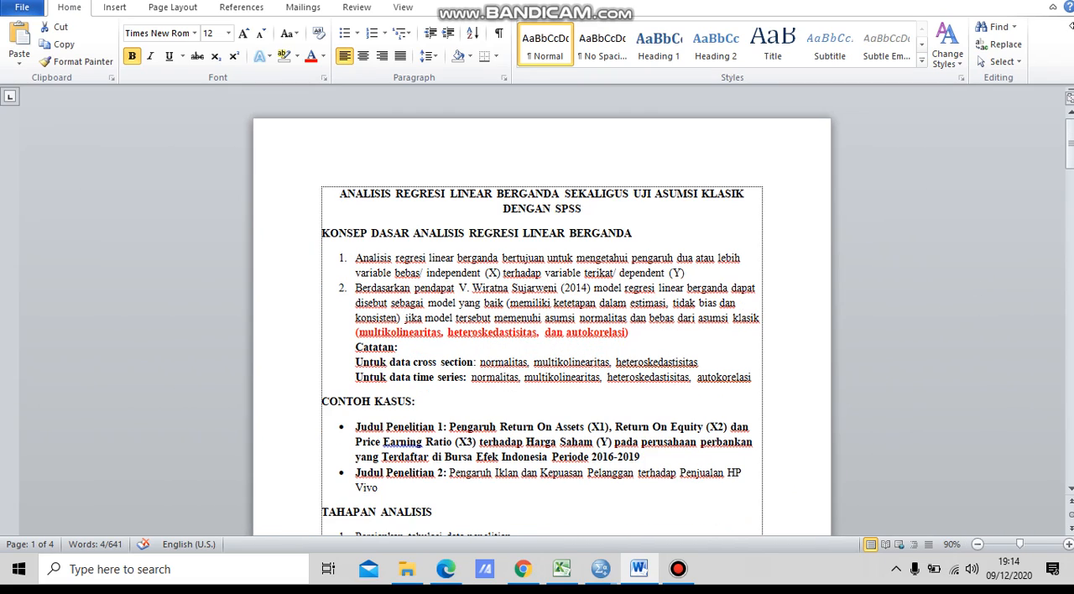
pyautogui.moveTo(1070, 149)
pyautogui.mouseDown()
pyautogui.moveTo(1070, 181)
pyautogui.moveTo(1071, 149)
pyautogui.mouseUp()
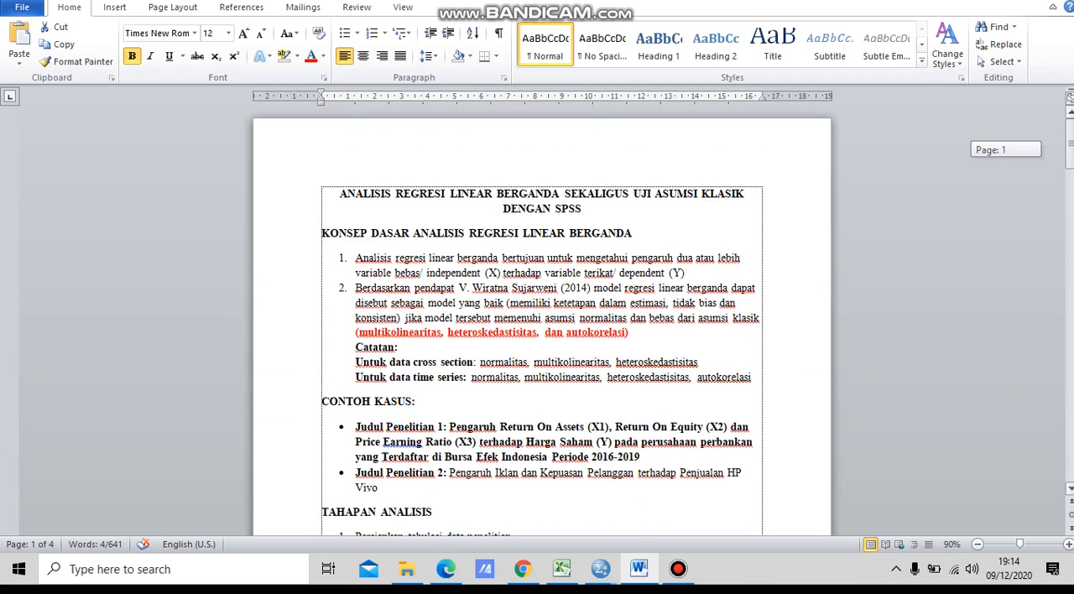